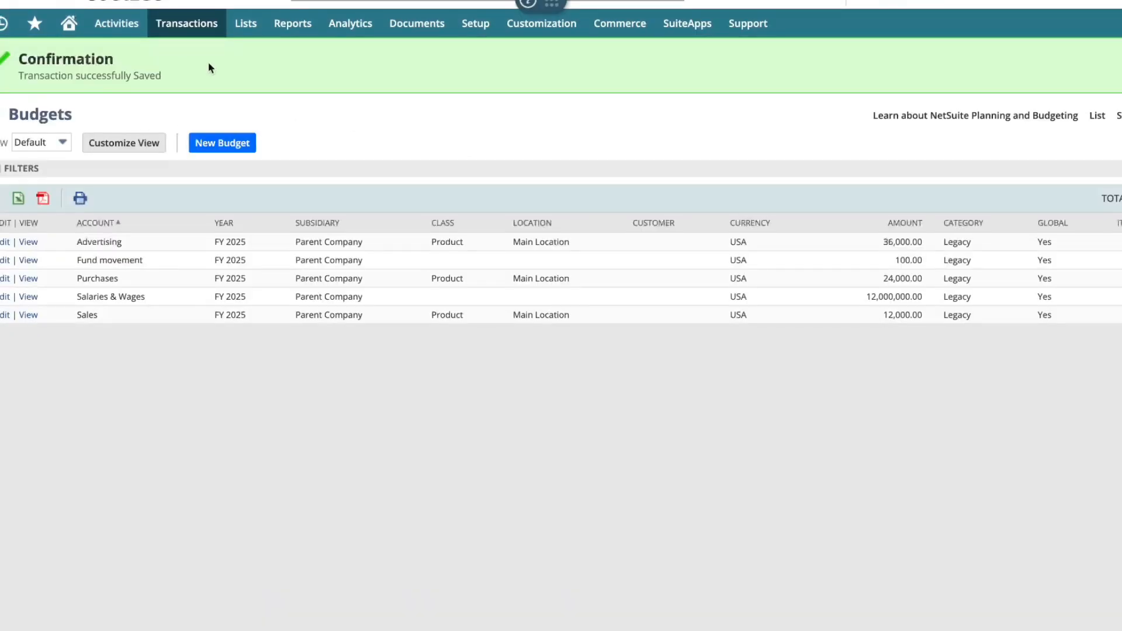
# Step: Open the CSV import assistant for budgets from the financial transactions
pyautogui.moveTo(193, 28)
pyautogui.moveTo(188, 367)
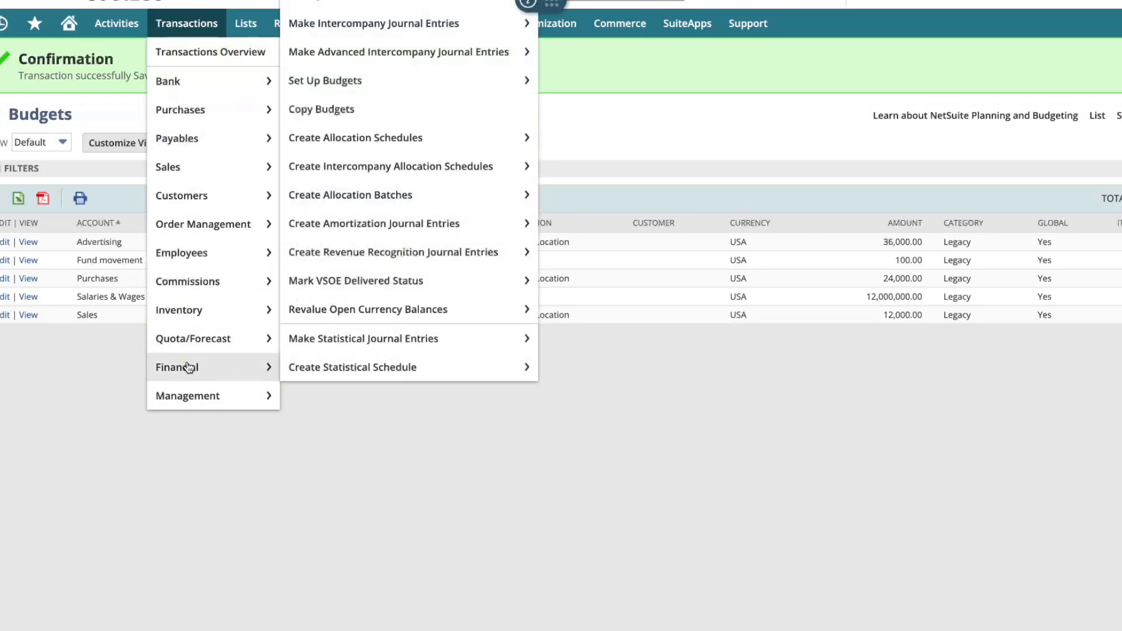
pyautogui.moveTo(378, 87)
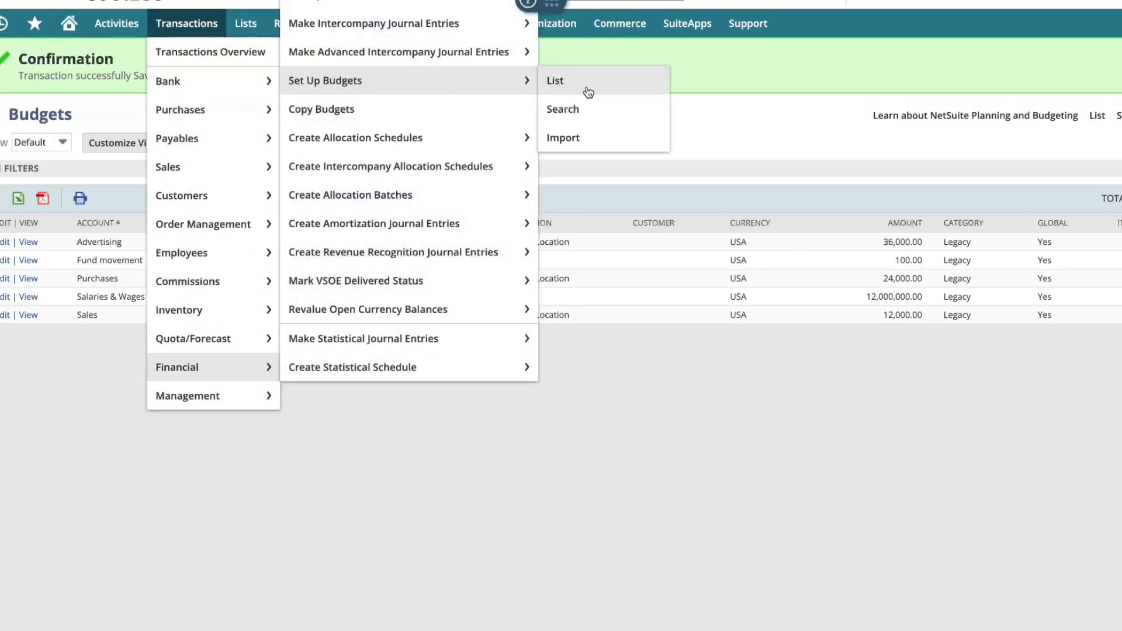
pyautogui.click(595, 140)
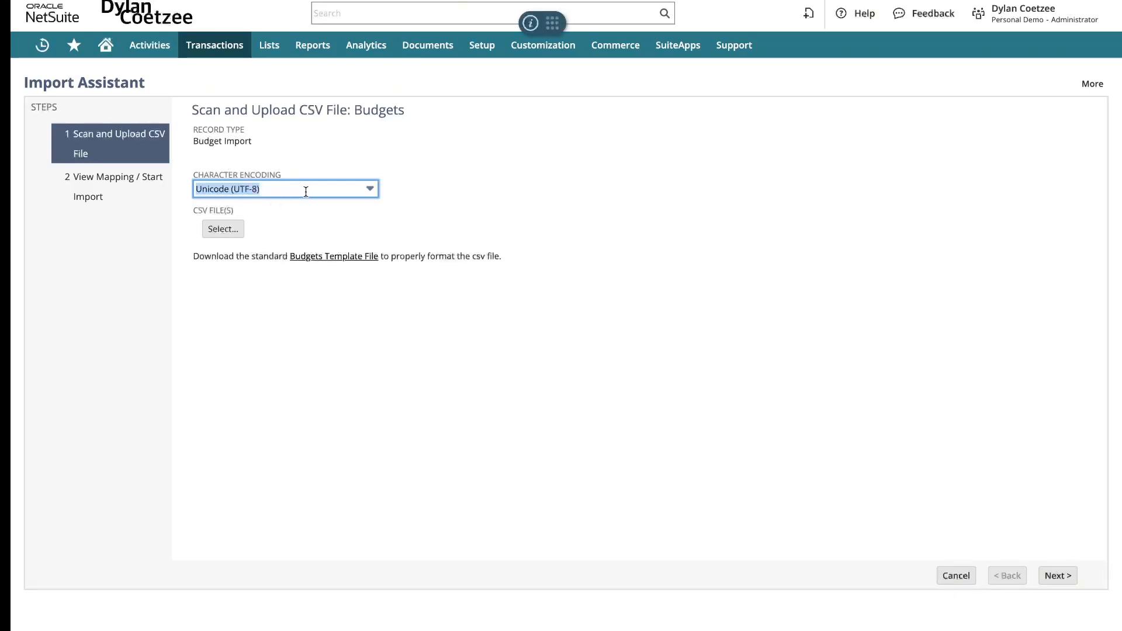
pyautogui.click(257, 356)
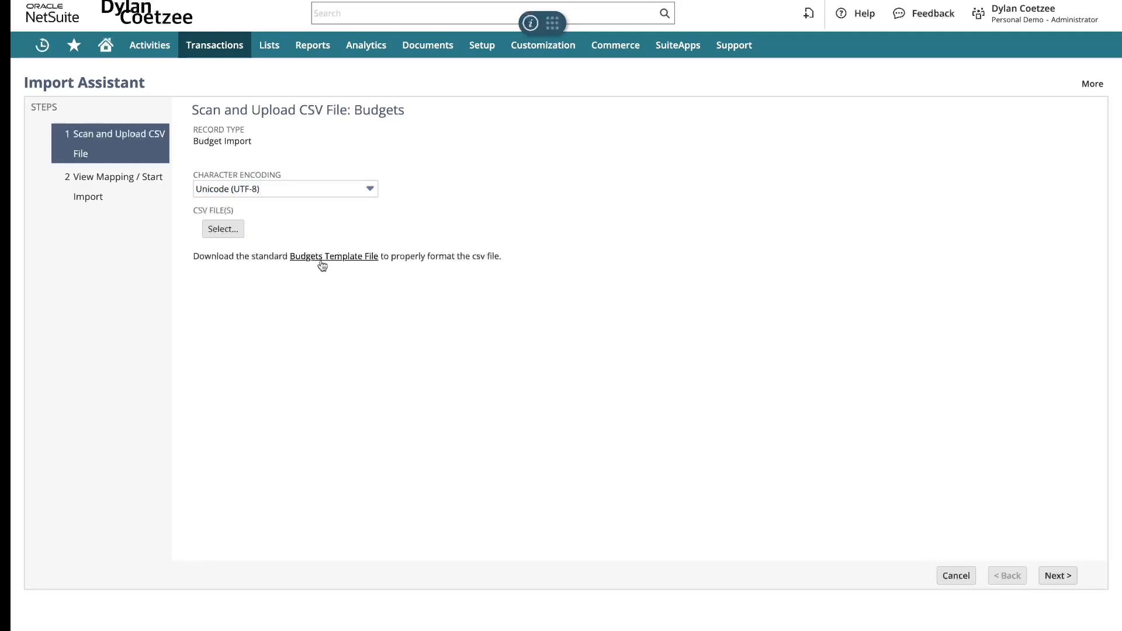
# Step: Download the standard budgets template file, open it in Excel and enlarge its window to full screen
pyautogui.click(326, 260)
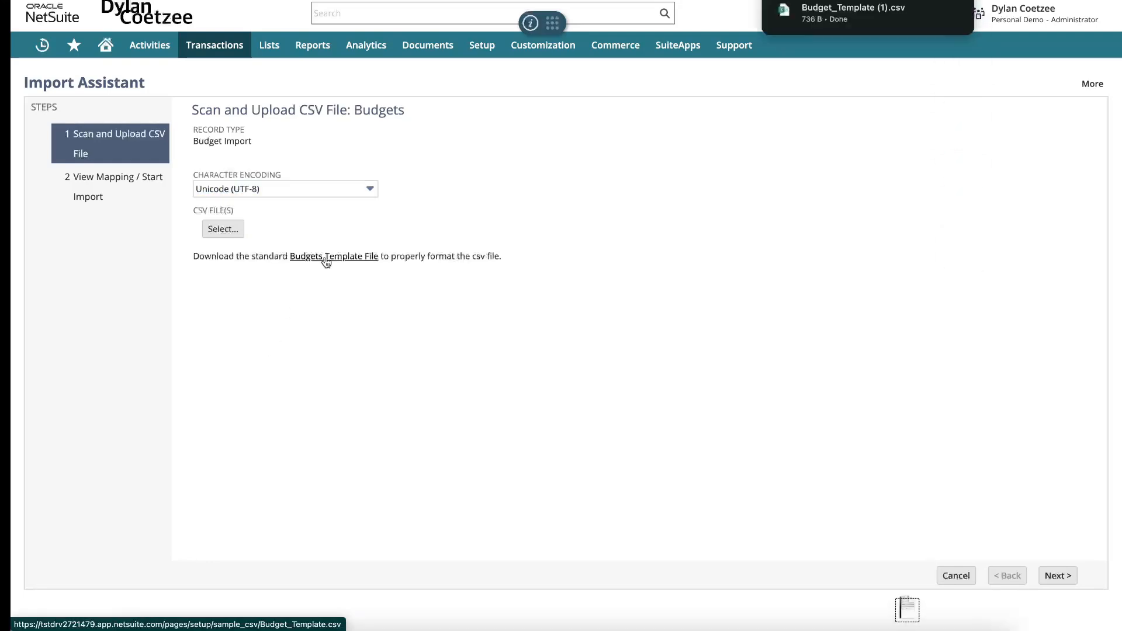
pyautogui.click(848, 19)
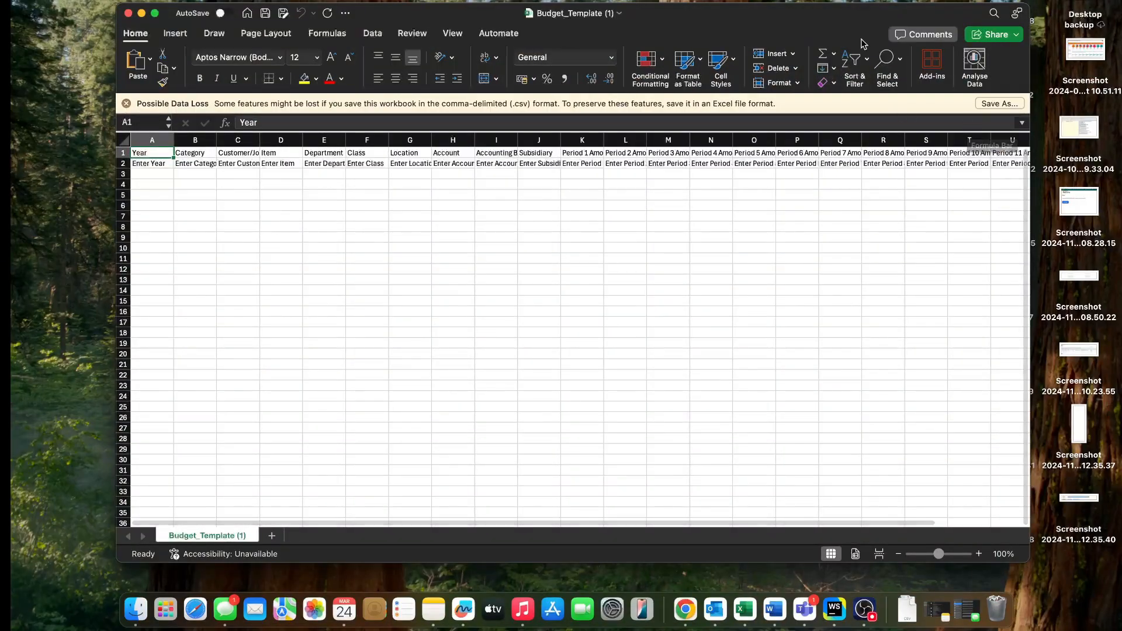
pyautogui.click(154, 13)
# Step: Fit all column widths in the blank budget template to their contents
pyautogui.click(111, 92)
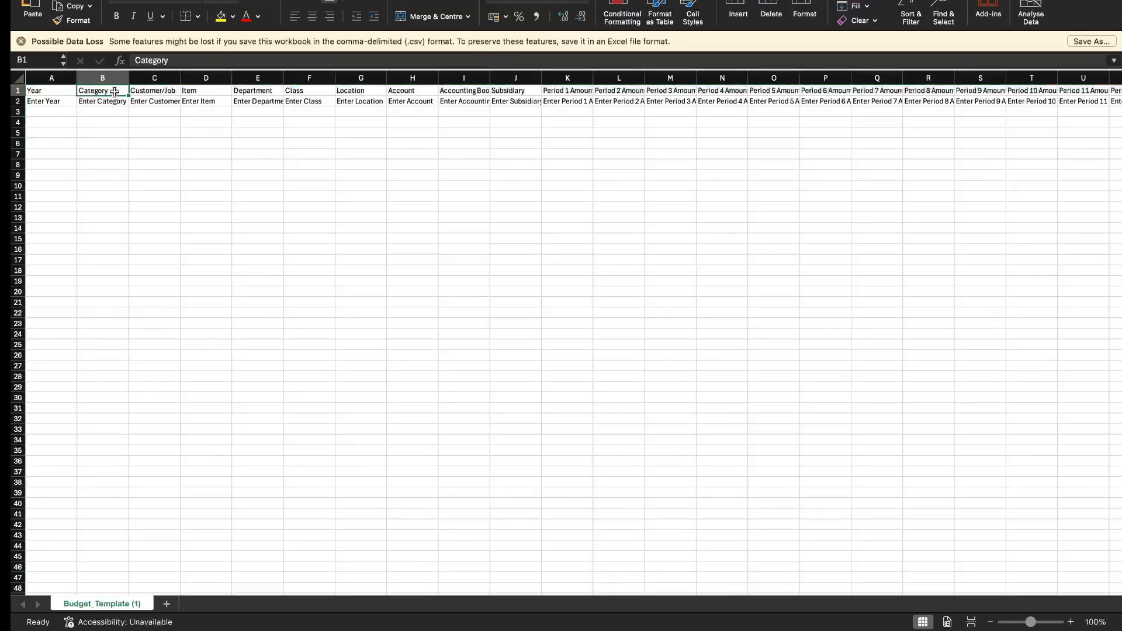
pyautogui.click(149, 92)
pyautogui.click(197, 93)
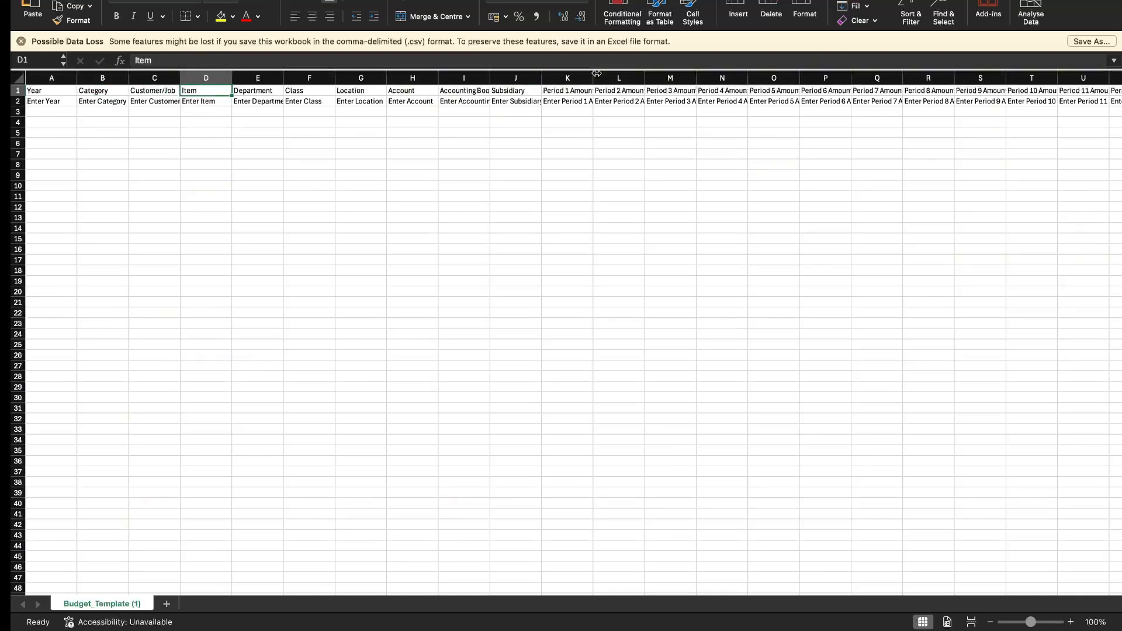
pyautogui.click(14, 79)
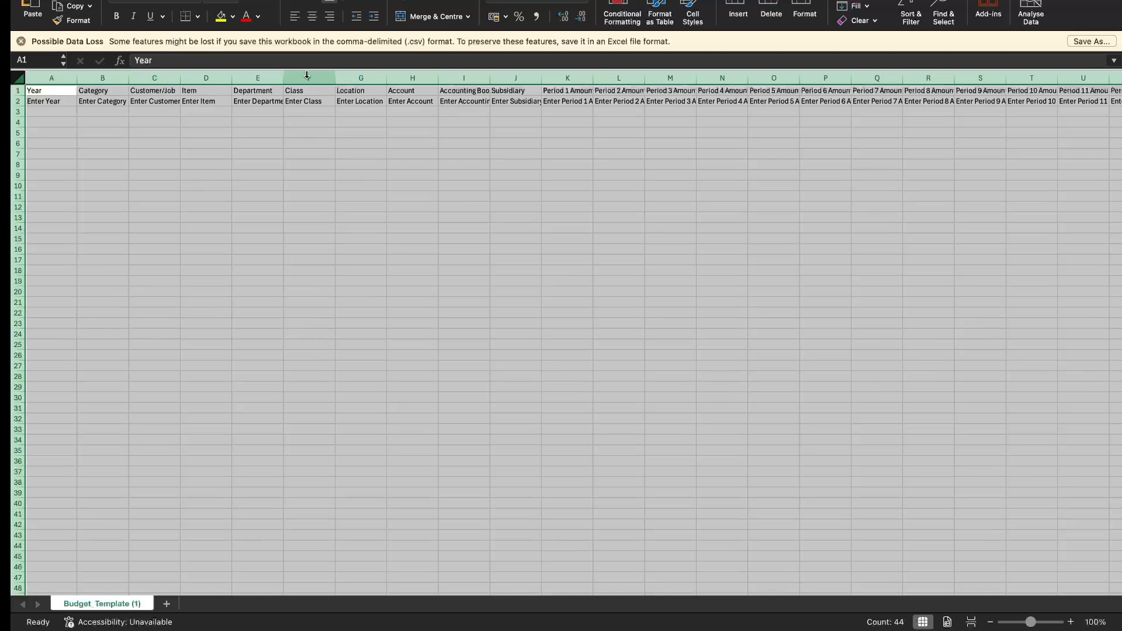
pyautogui.doubleClick(490, 78)
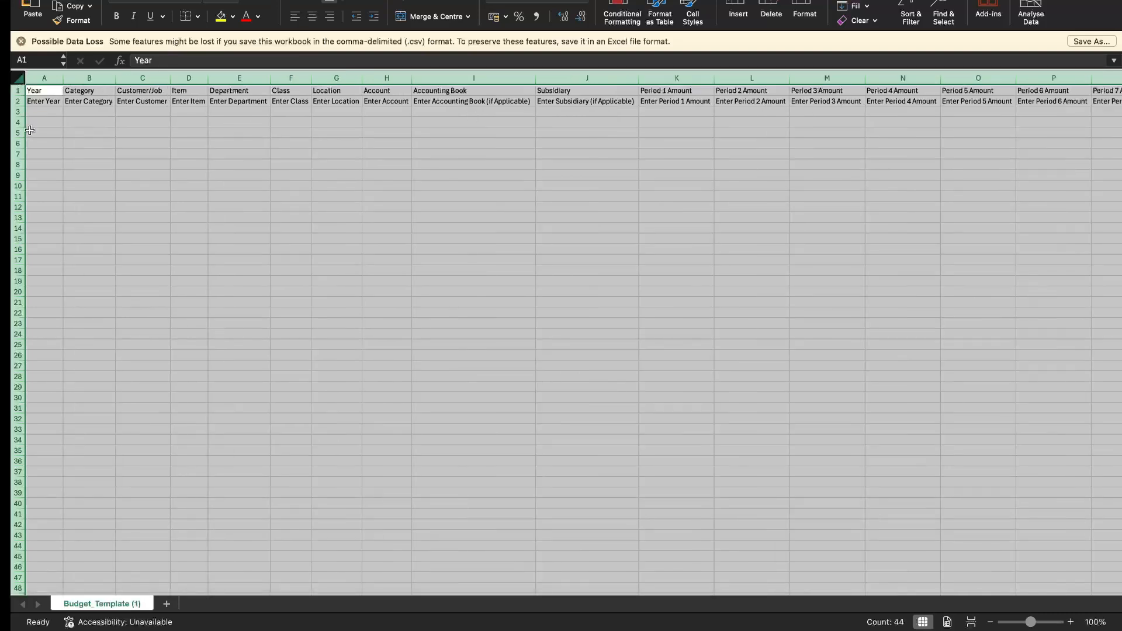
# Step: Examine the Location, Account, Accounting Book and Subsidiary columns of the blank budget template
pyautogui.click(397, 79)
pyautogui.click(328, 75)
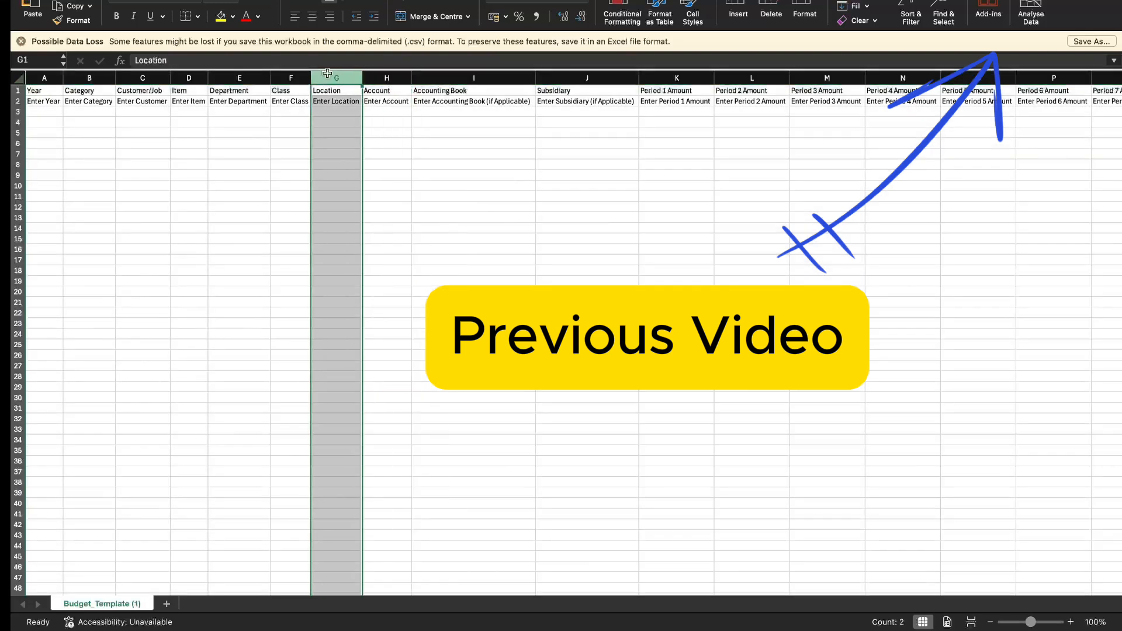
pyautogui.click(379, 75)
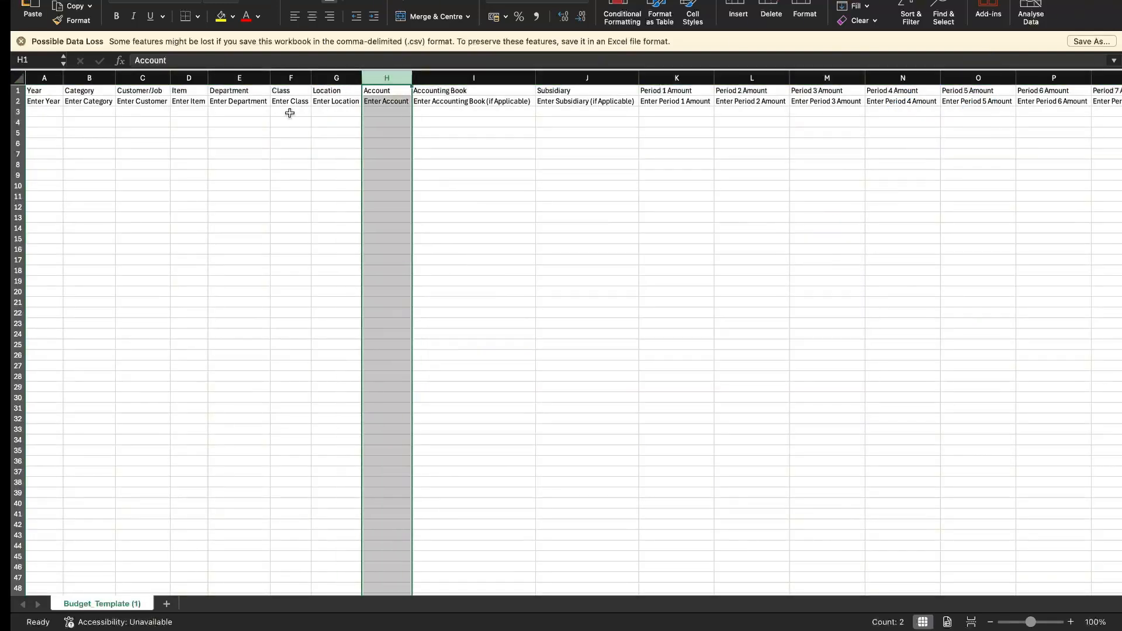
pyautogui.click(488, 208)
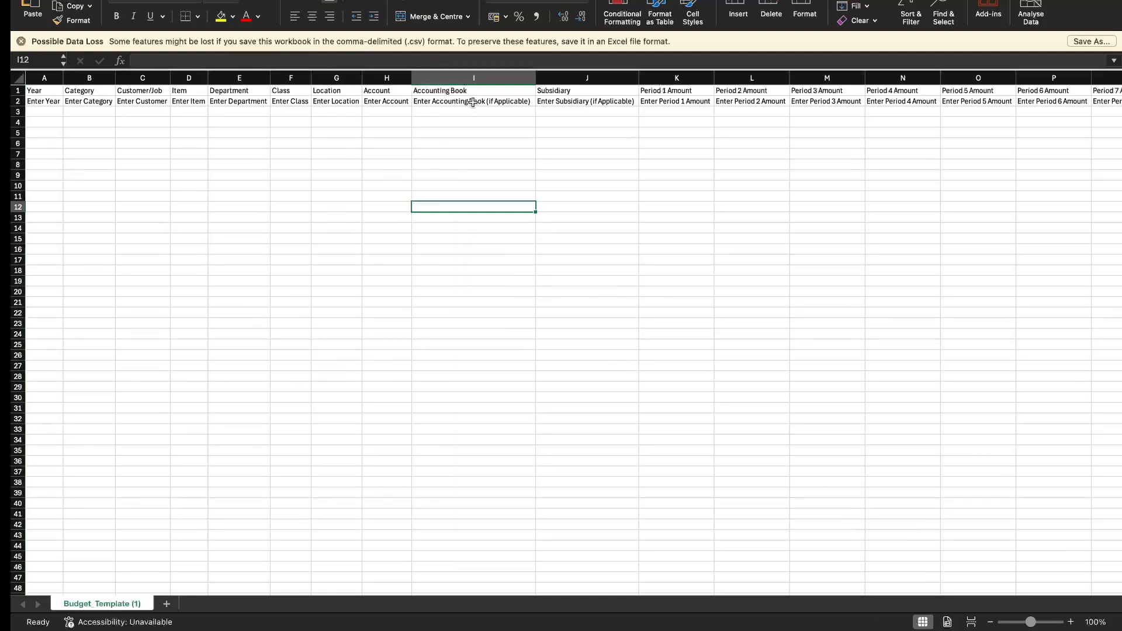
pyautogui.click(457, 103)
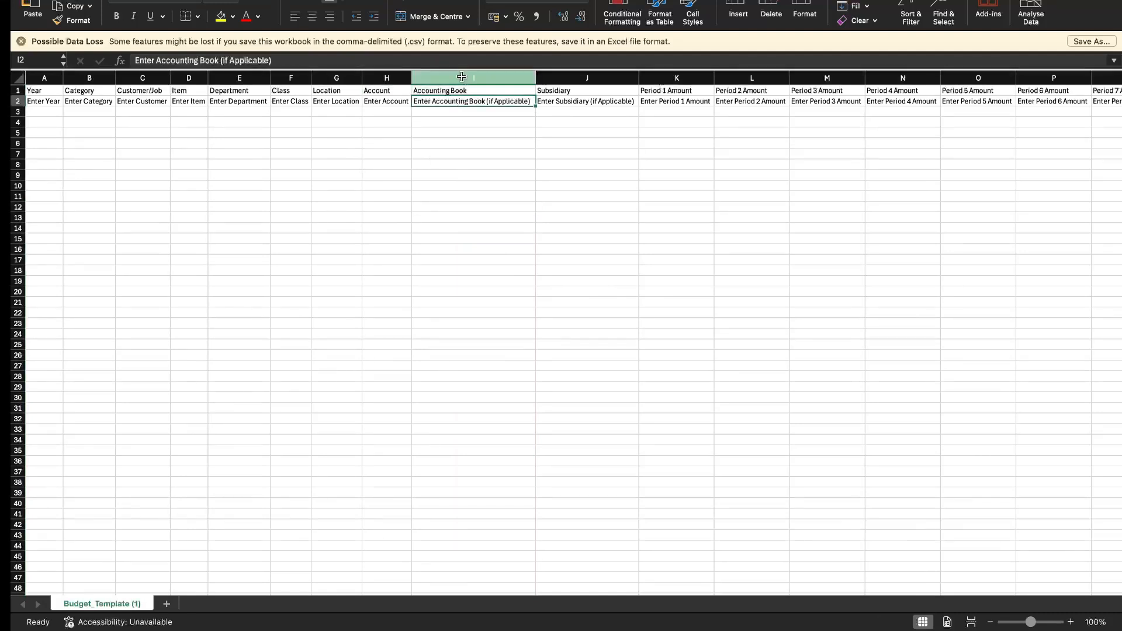
pyautogui.click(462, 76)
pyautogui.rightClick(462, 76)
pyautogui.click(738, 172)
pyautogui.click(569, 103)
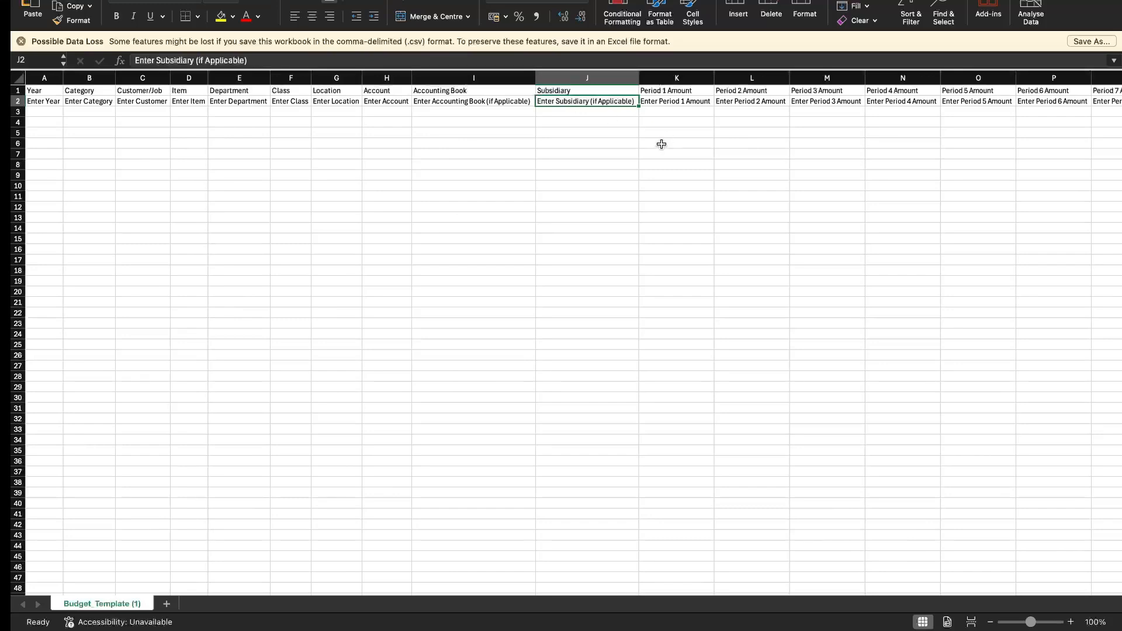
# Step: Look through the Period 1 to Period 12 Amount columns of the blank budget template
pyautogui.click(664, 79)
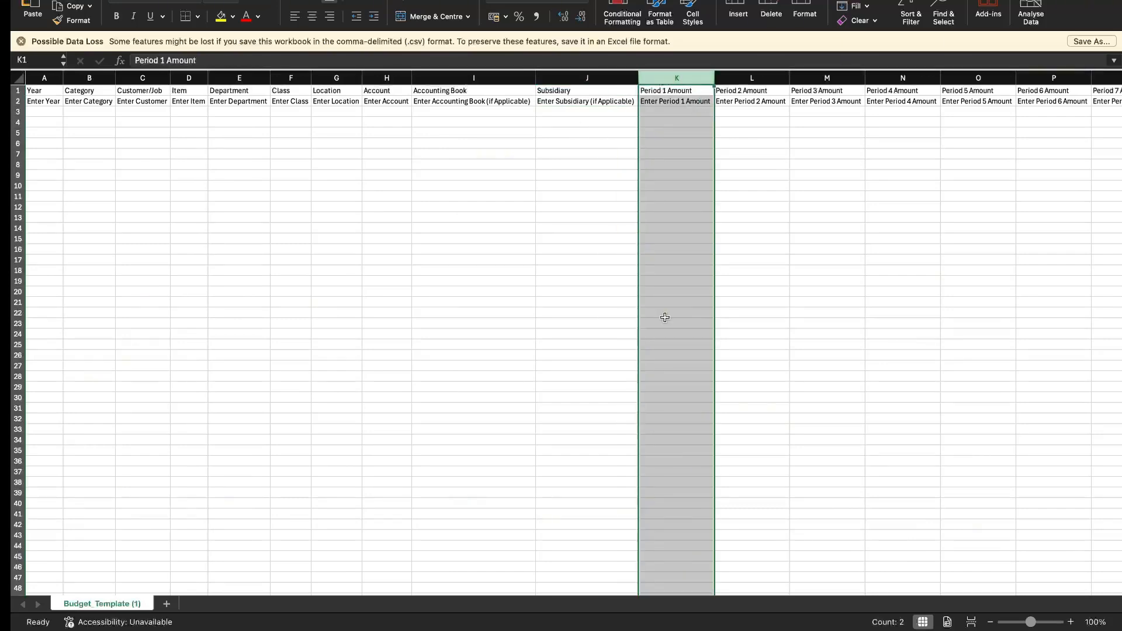
pyautogui.scroll(-10, 520, 485)
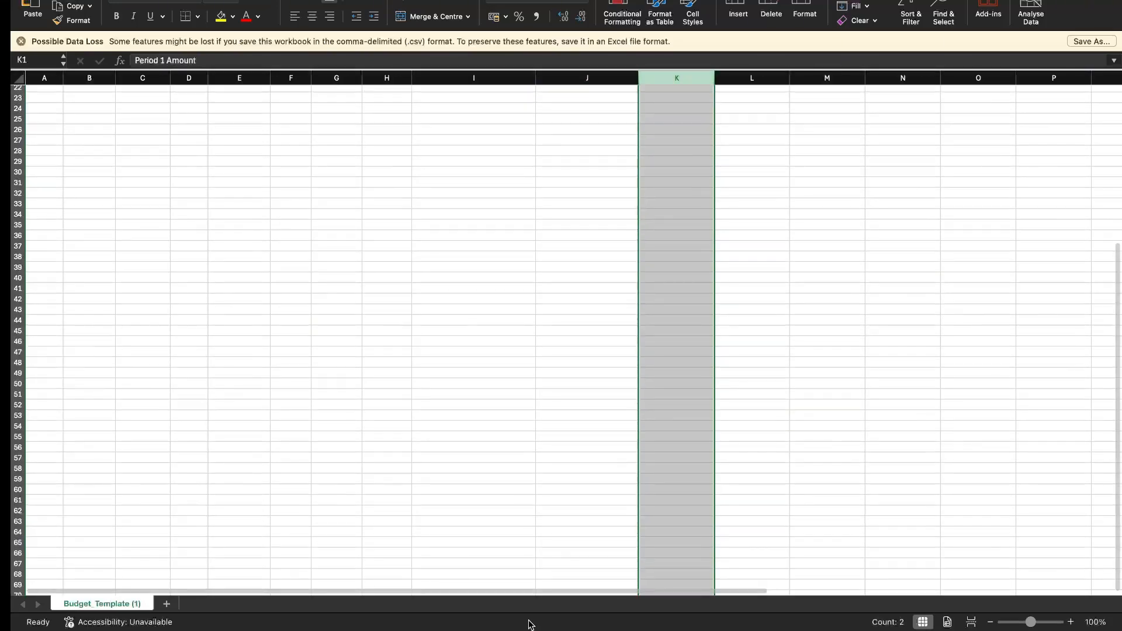
pyautogui.scroll(10, 628, 476)
pyautogui.scroll(-1, 632, 471)
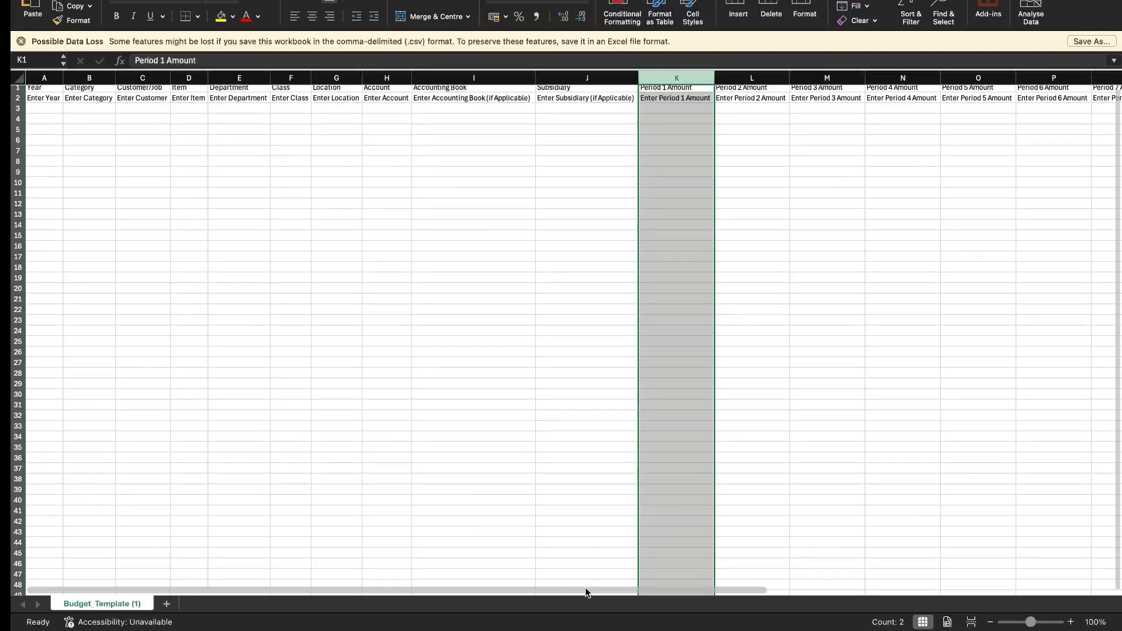
pyautogui.moveTo(584, 587); pyautogui.dragTo(607, 587)
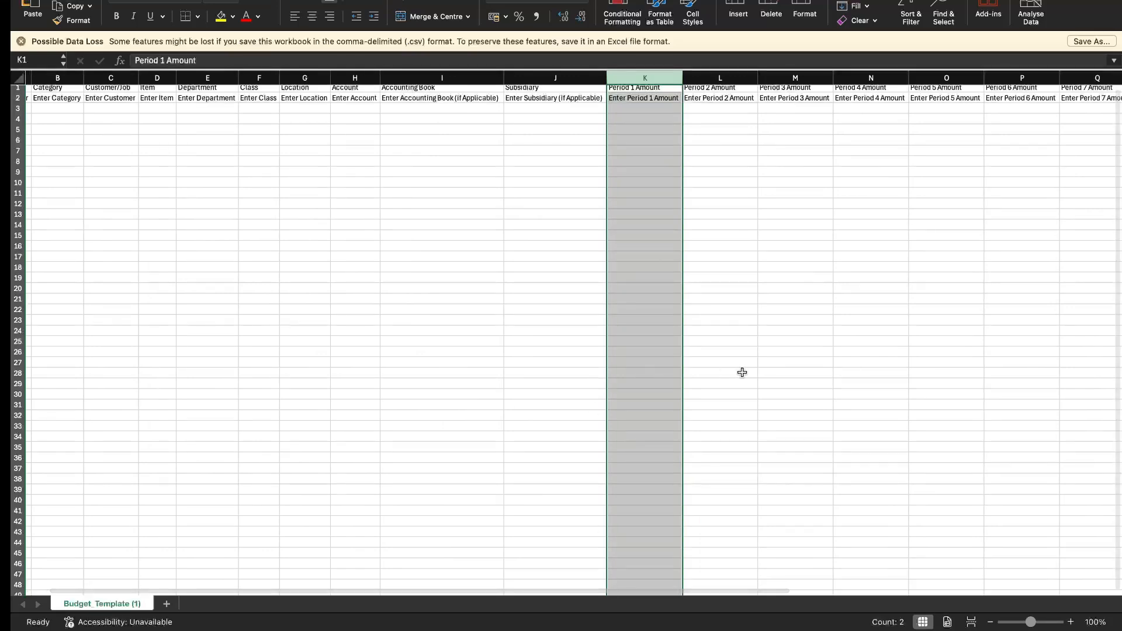
pyautogui.hscroll(2, 496, 590)
pyautogui.hscroll(10, 497, 590)
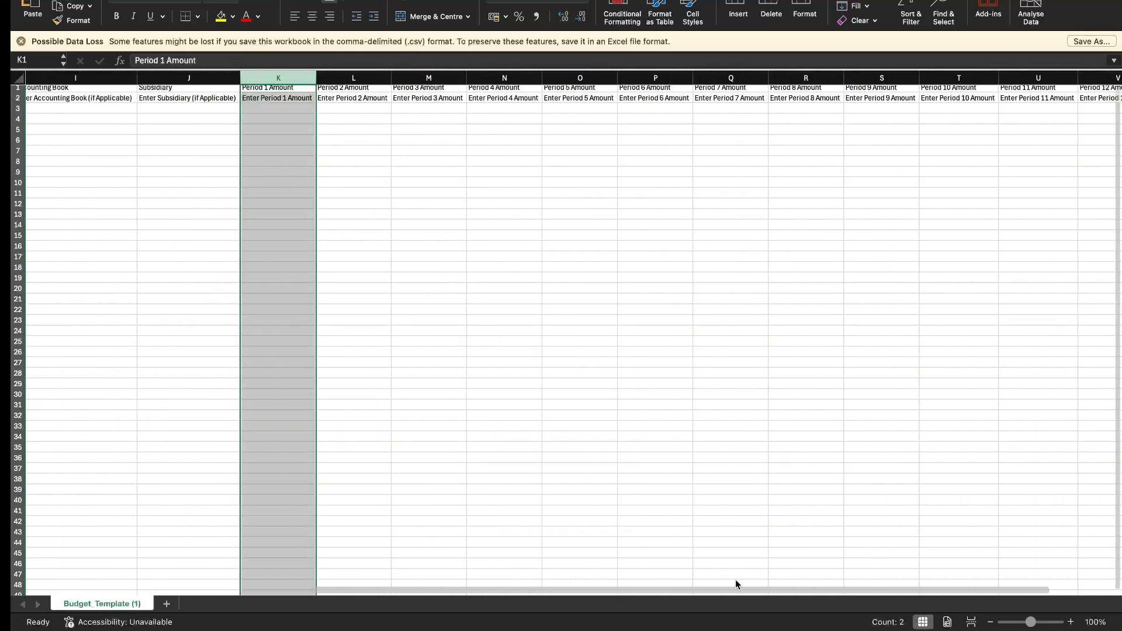
pyautogui.scroll(1, 1015, 299)
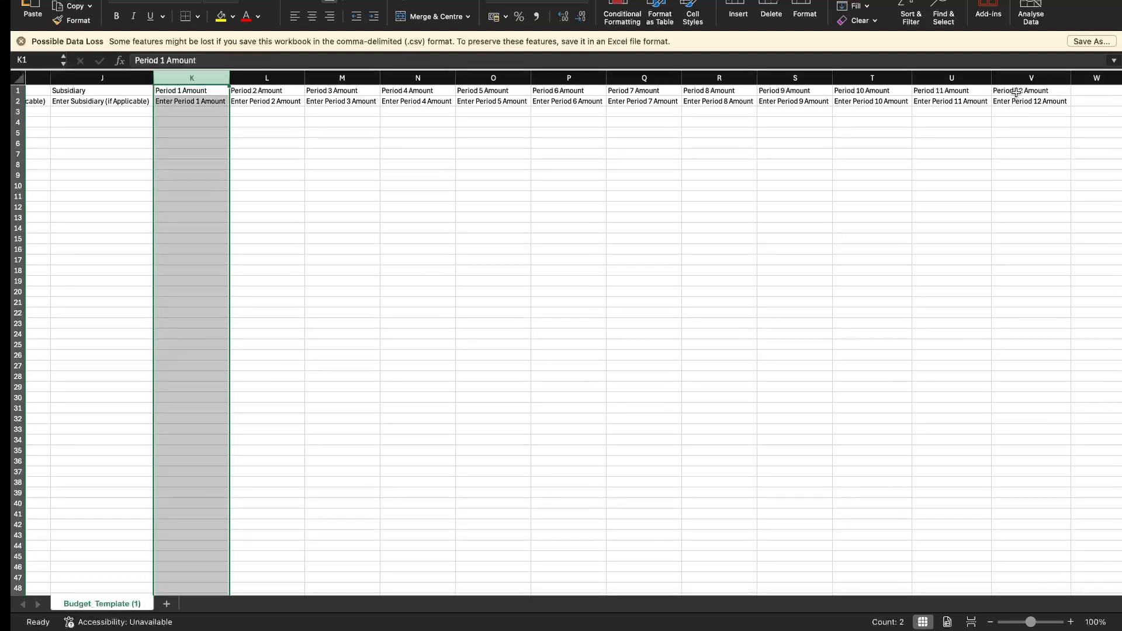
pyautogui.click(1096, 94)
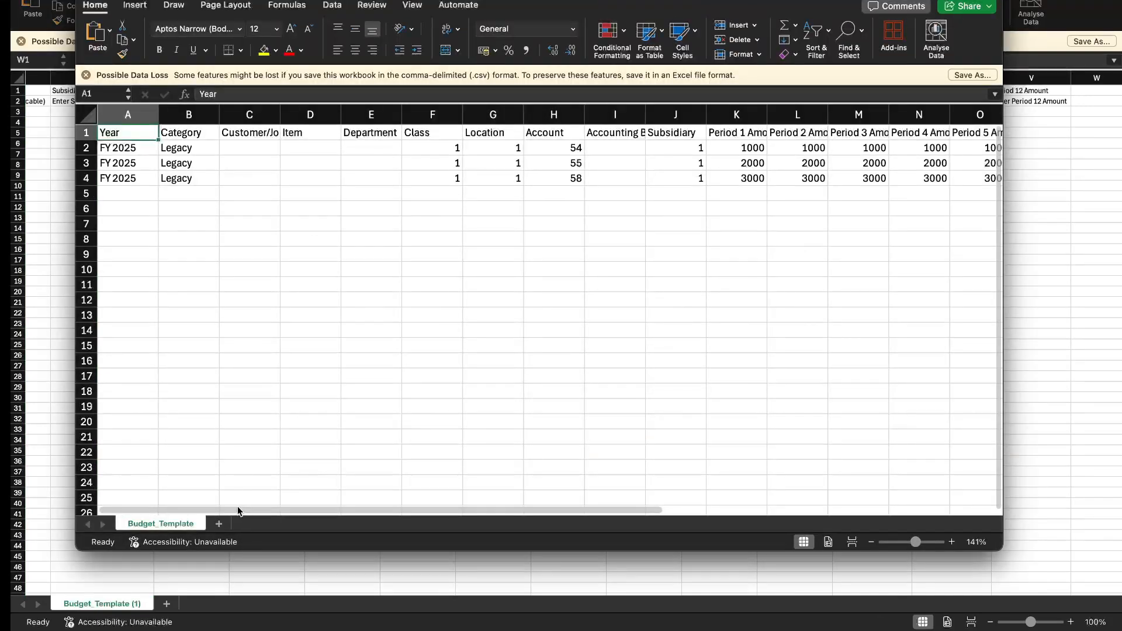
# Step: Examine the Year and Category entries and the Customer/Job to Class columns in the filled-in Budget_Template file
pyautogui.click(194, 149)
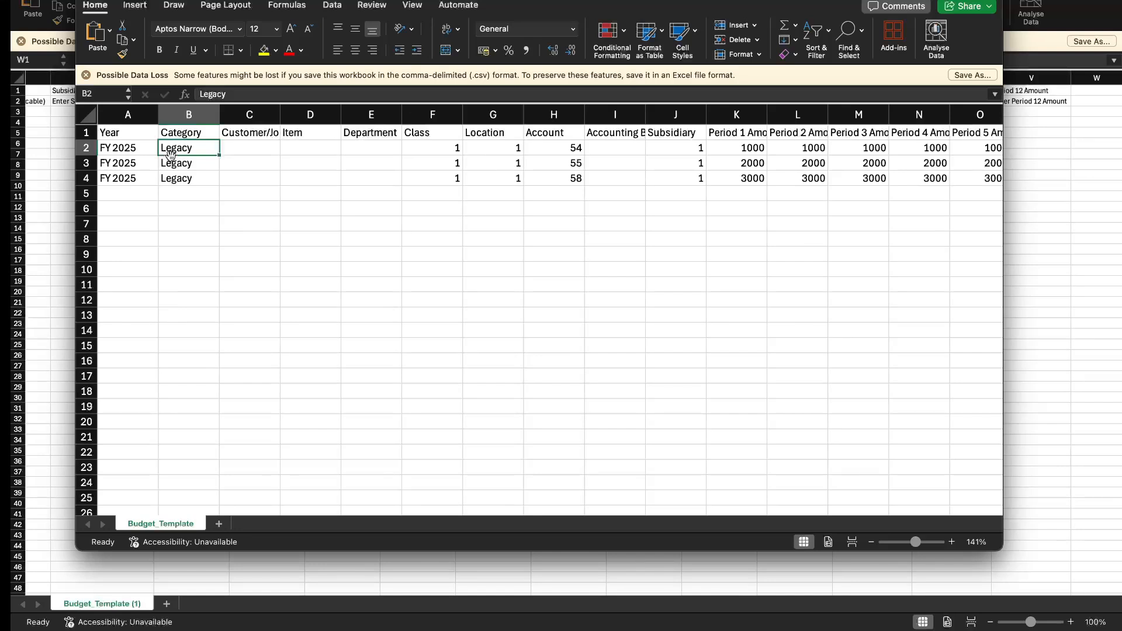
pyautogui.click(118, 151)
pyautogui.click(181, 150)
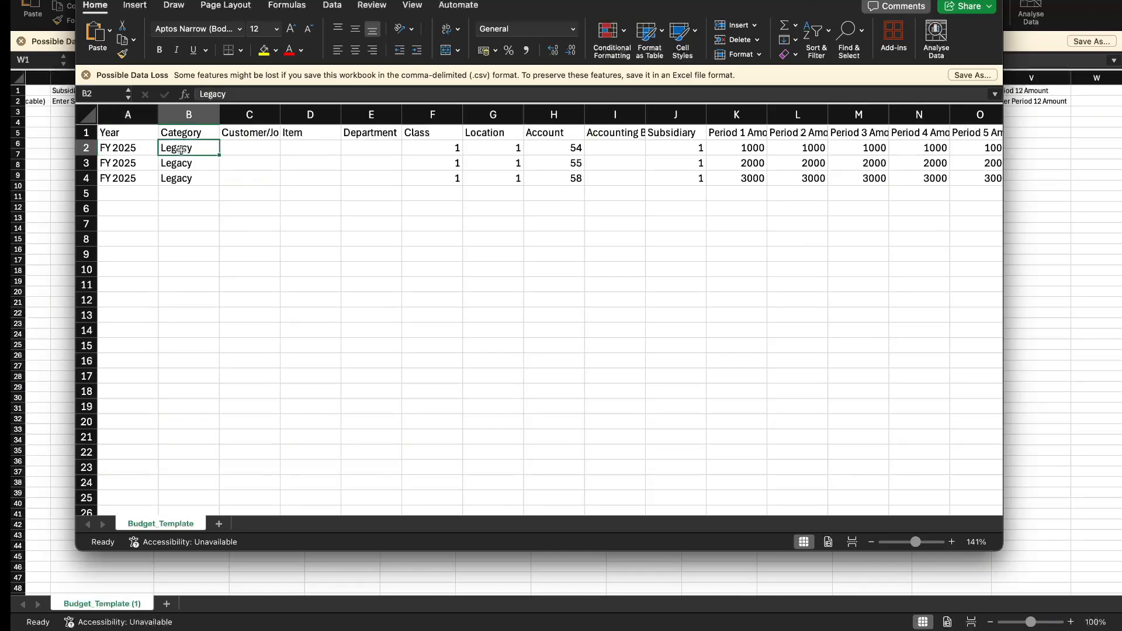
pyautogui.click(138, 149)
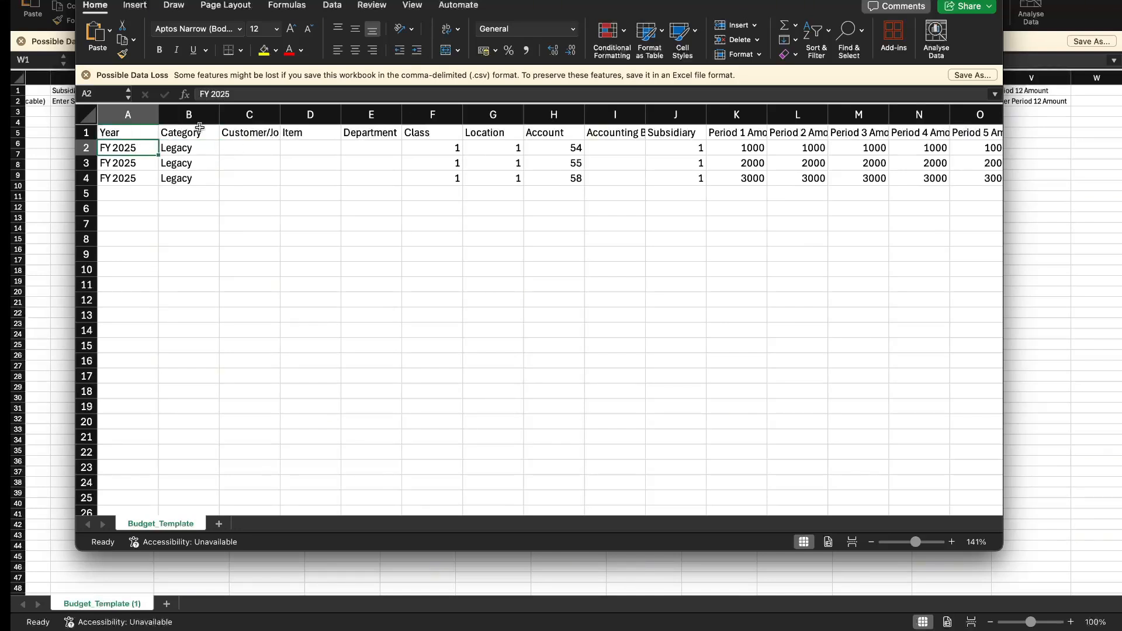
pyautogui.click(188, 163)
pyautogui.click(242, 120)
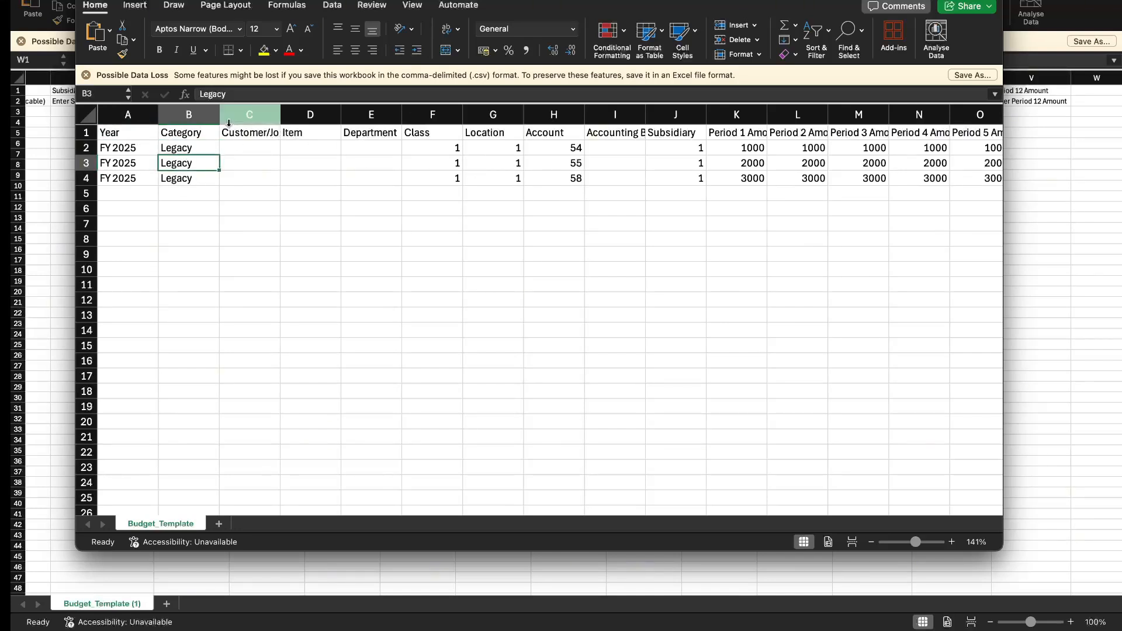
pyautogui.click(323, 120)
pyautogui.click(357, 120)
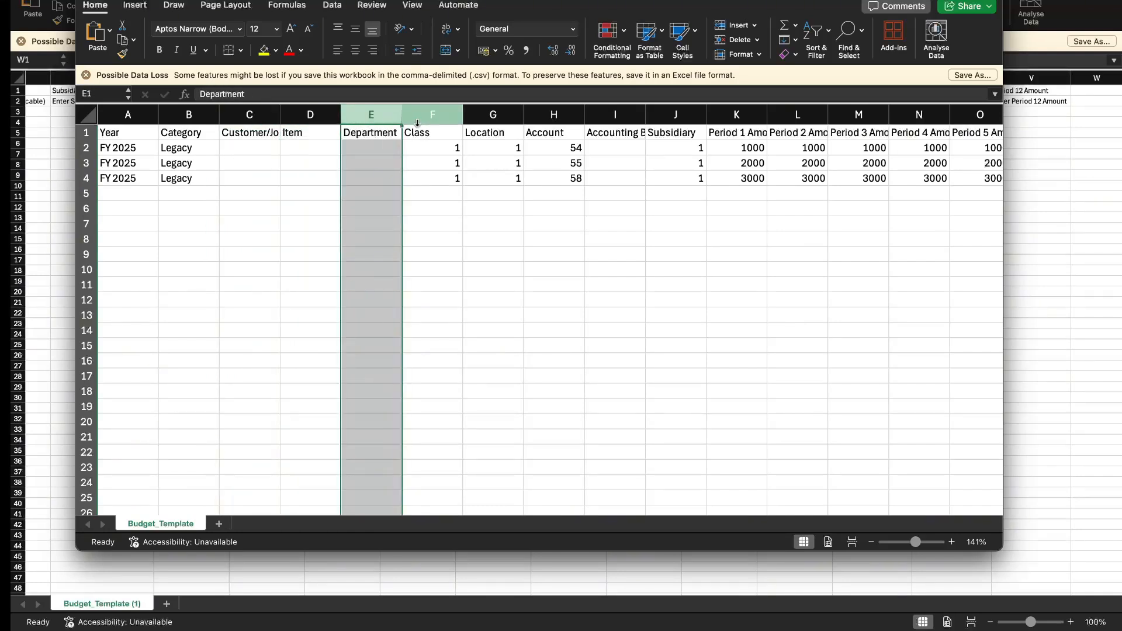
pyautogui.click(438, 115)
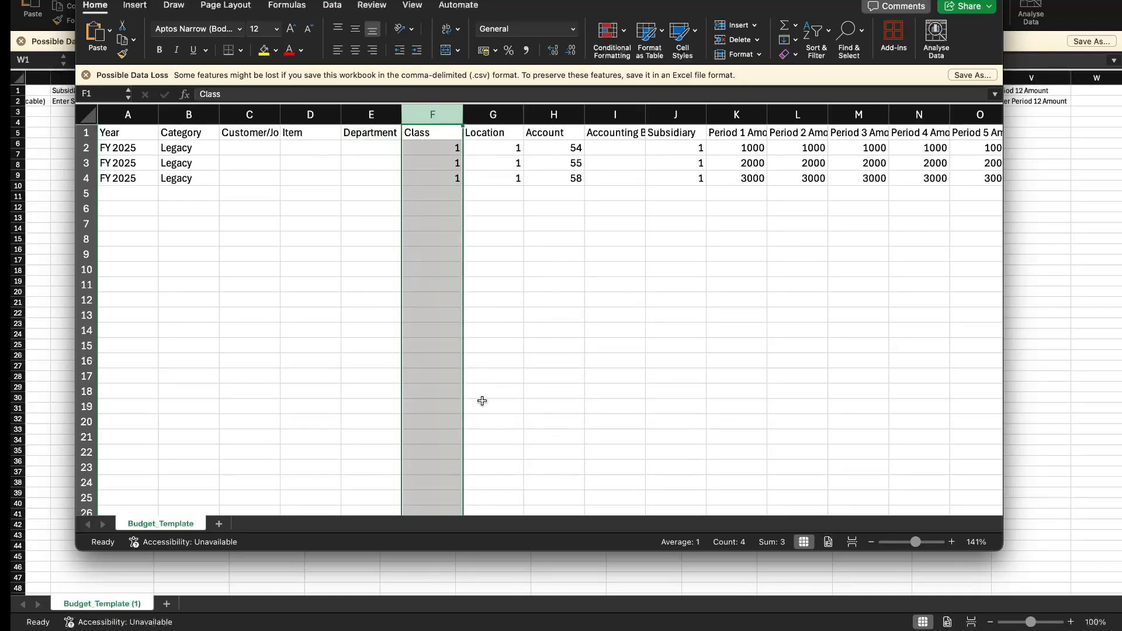
pyautogui.moveTo(252, 116); pyautogui.dragTo(450, 120)
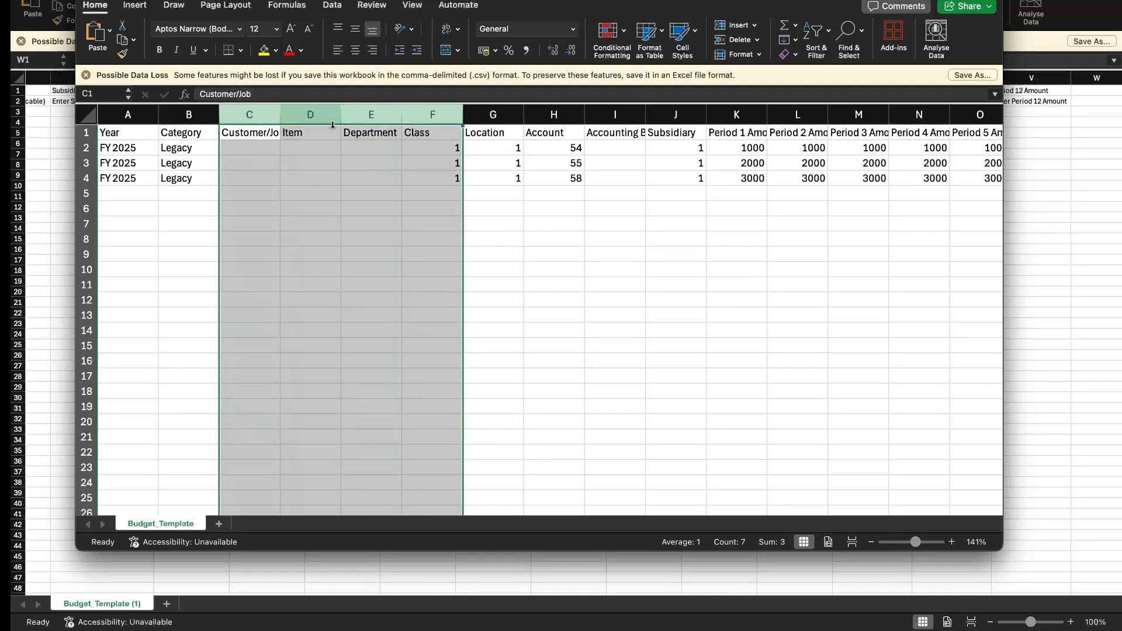
pyautogui.click(371, 114)
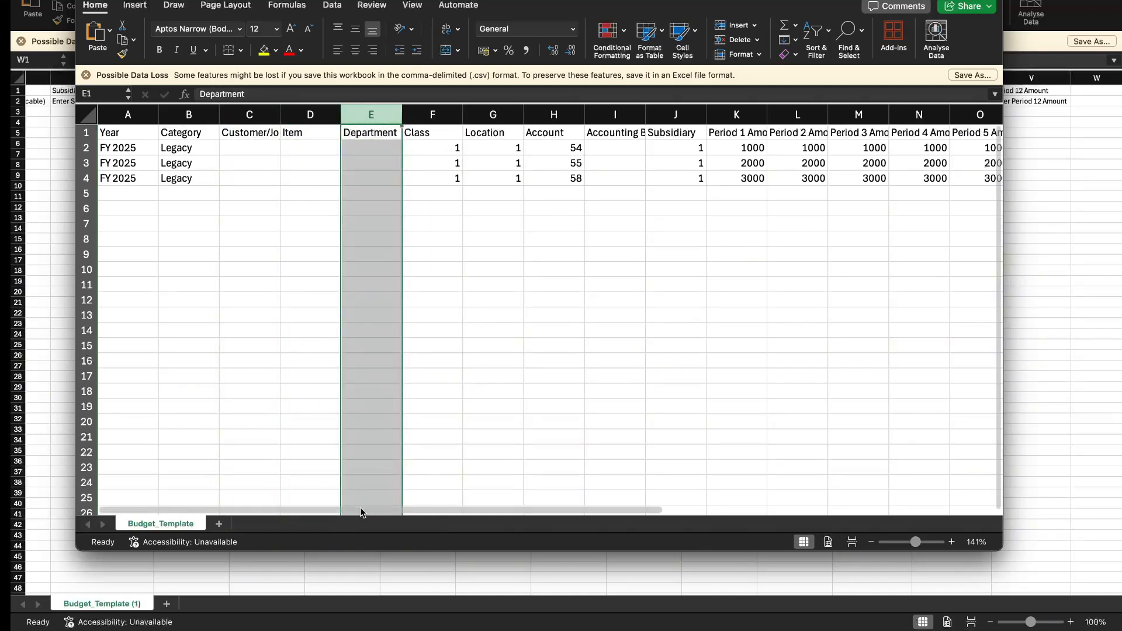
# Step: Review the remaining columns of the filled-in Budget_Template file, from Location through the period amounts
pyautogui.moveTo(361, 510); pyautogui.dragTo(413, 515)
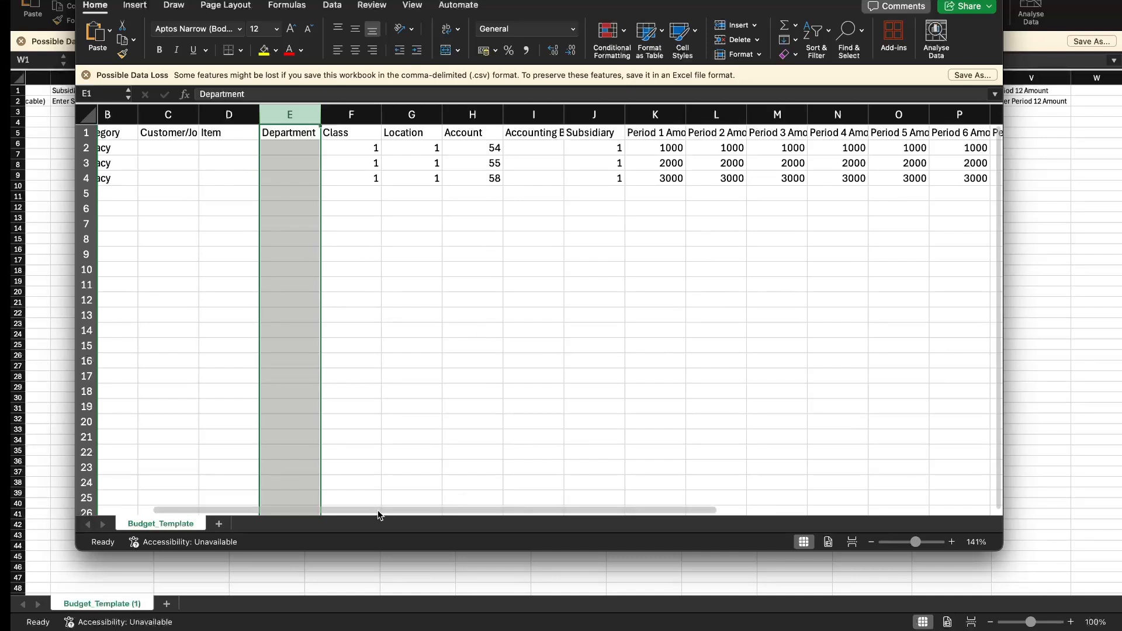
pyautogui.moveTo(380, 510); pyautogui.dragTo(569, 539)
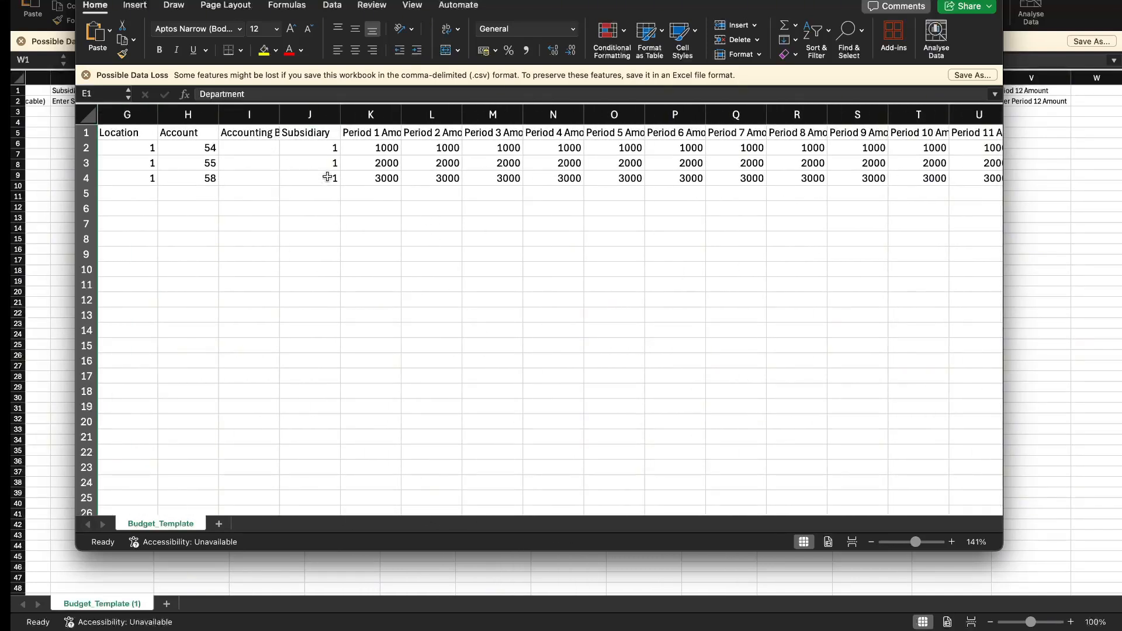
pyautogui.click(370, 114)
pyautogui.moveTo(420, 511); pyautogui.dragTo(529, 523)
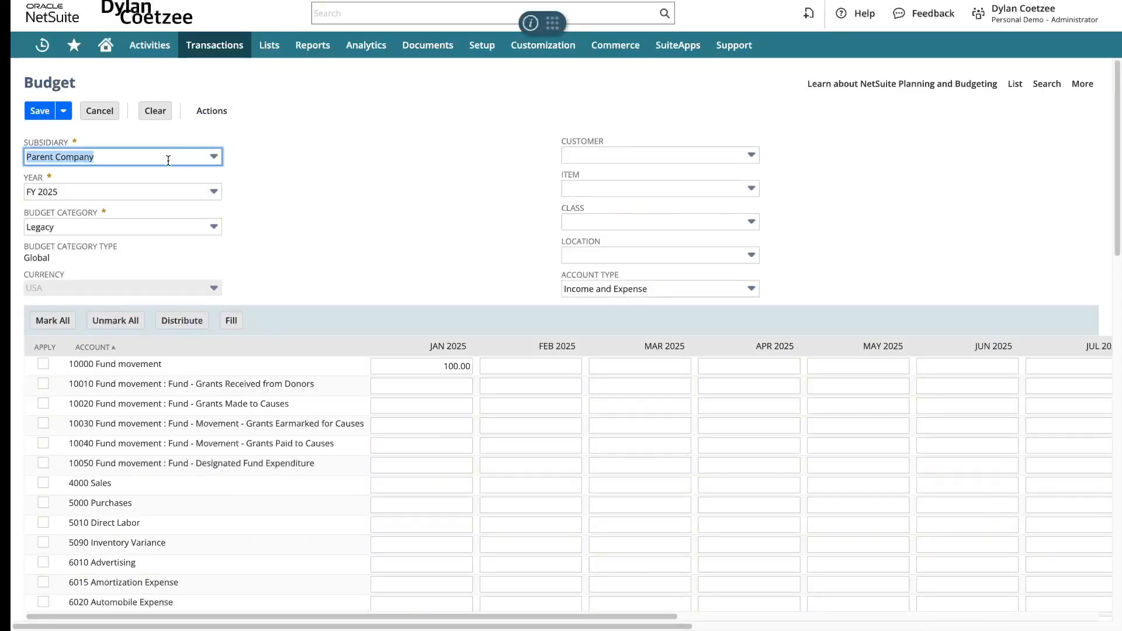
# Step: Examine the Subsidiary, Year, Budget Category, Customer and Account Type fields on the Budget page, including the available year and account type options
pyautogui.click(322, 234)
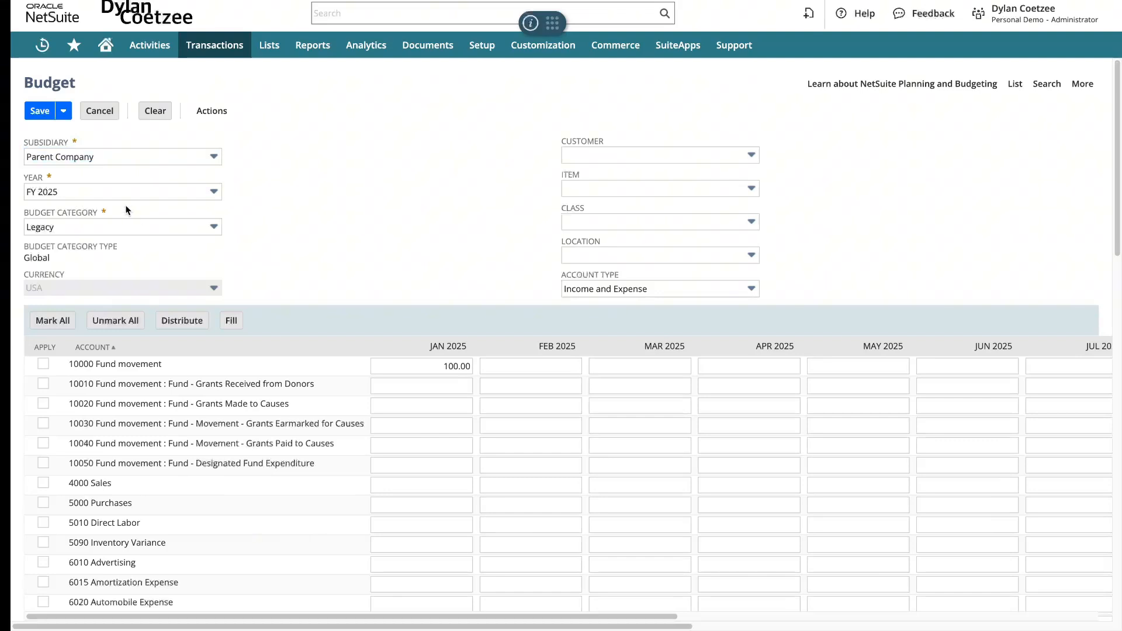
pyautogui.click(67, 198)
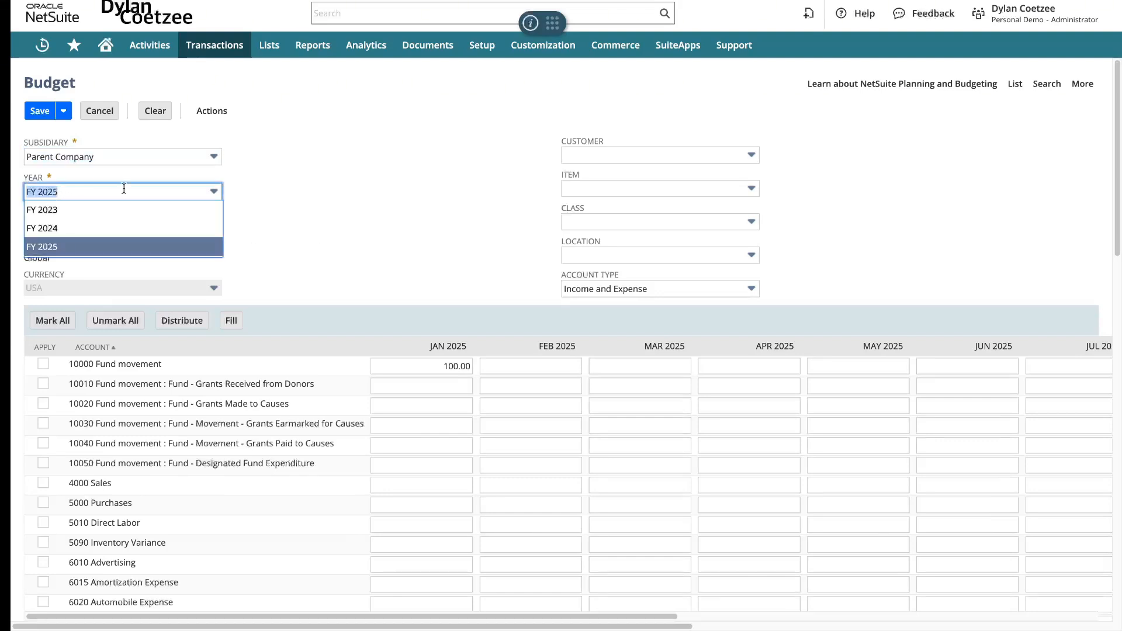
pyautogui.click(380, 194)
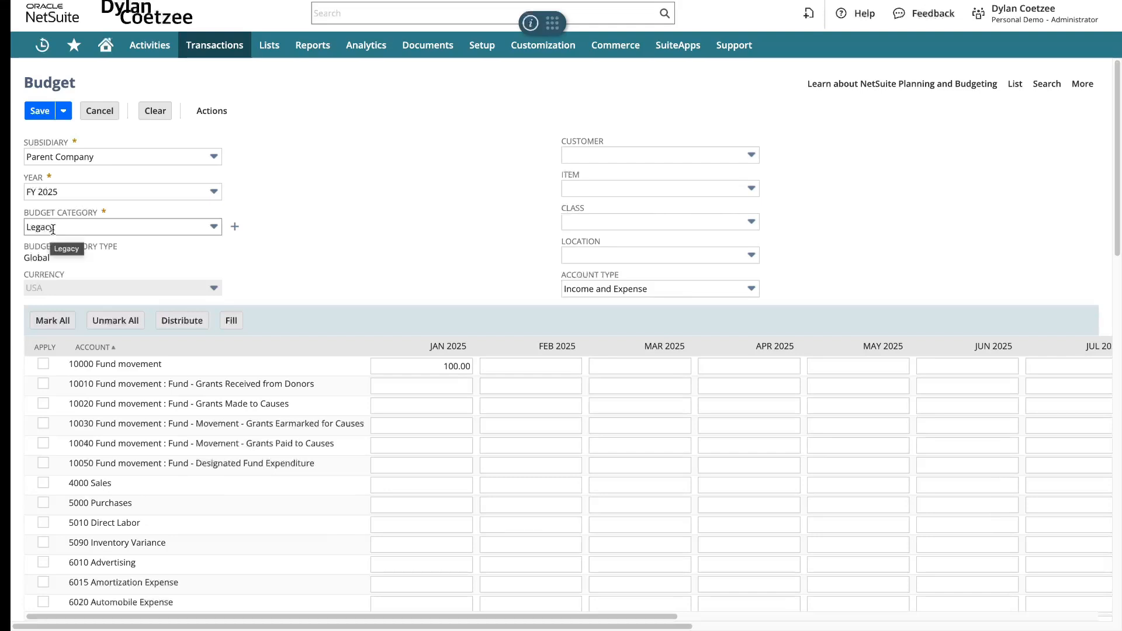
pyautogui.click(648, 155)
pyautogui.click(461, 234)
pyautogui.click(602, 289)
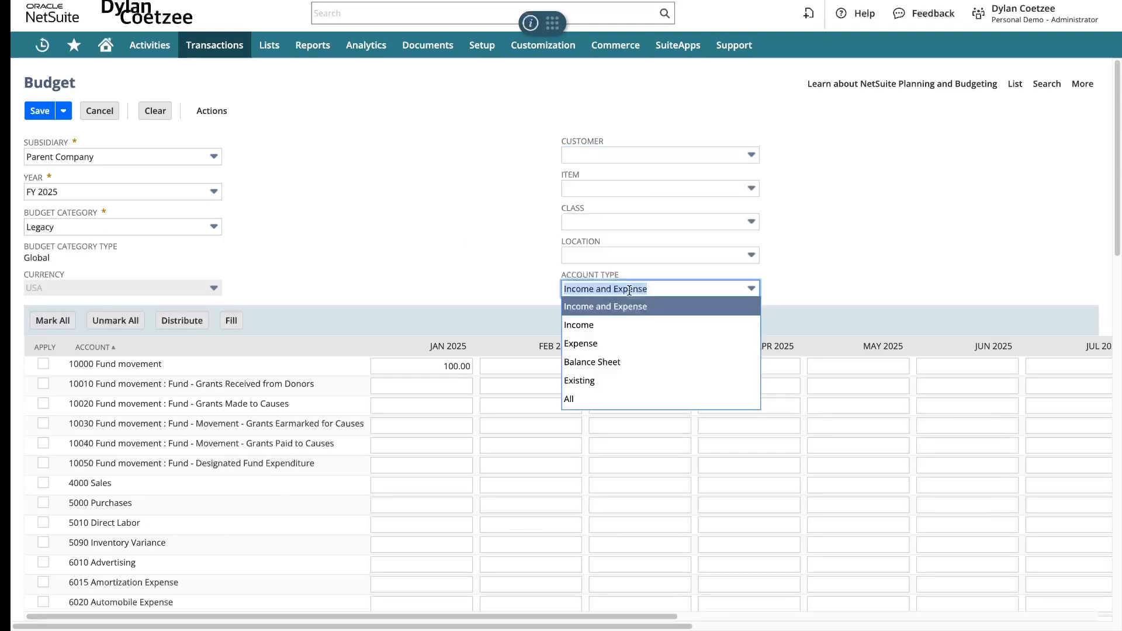
pyautogui.click(420, 237)
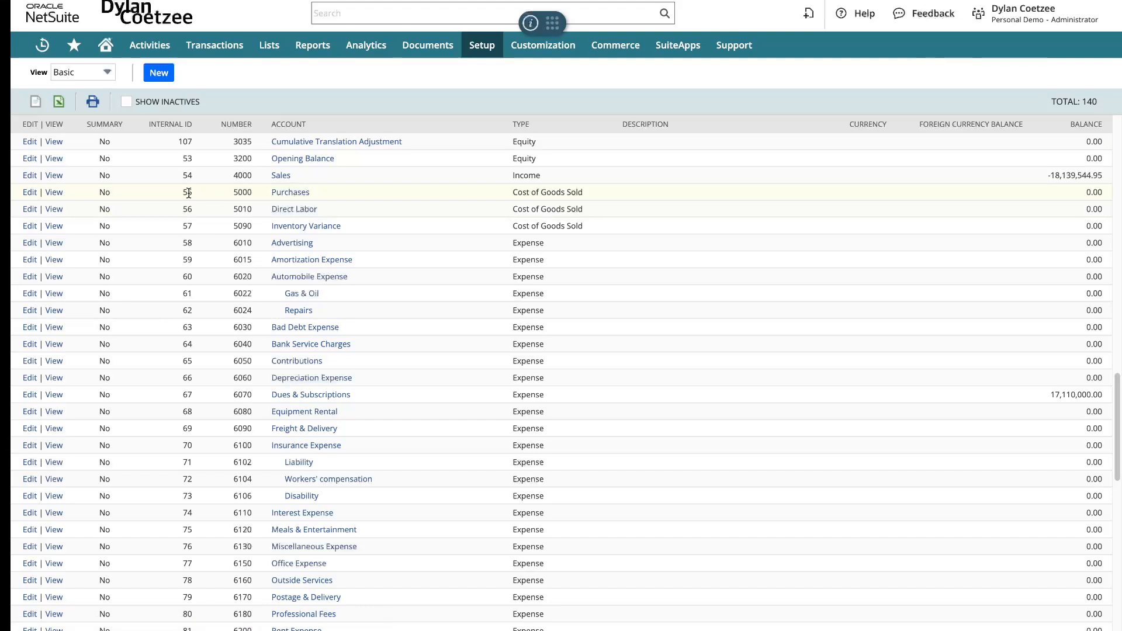
# Step: Compare the internal IDs in the accounts list with the Account column entries of the filled-in Budget_Template file
pyautogui.doubleClick(188, 243)
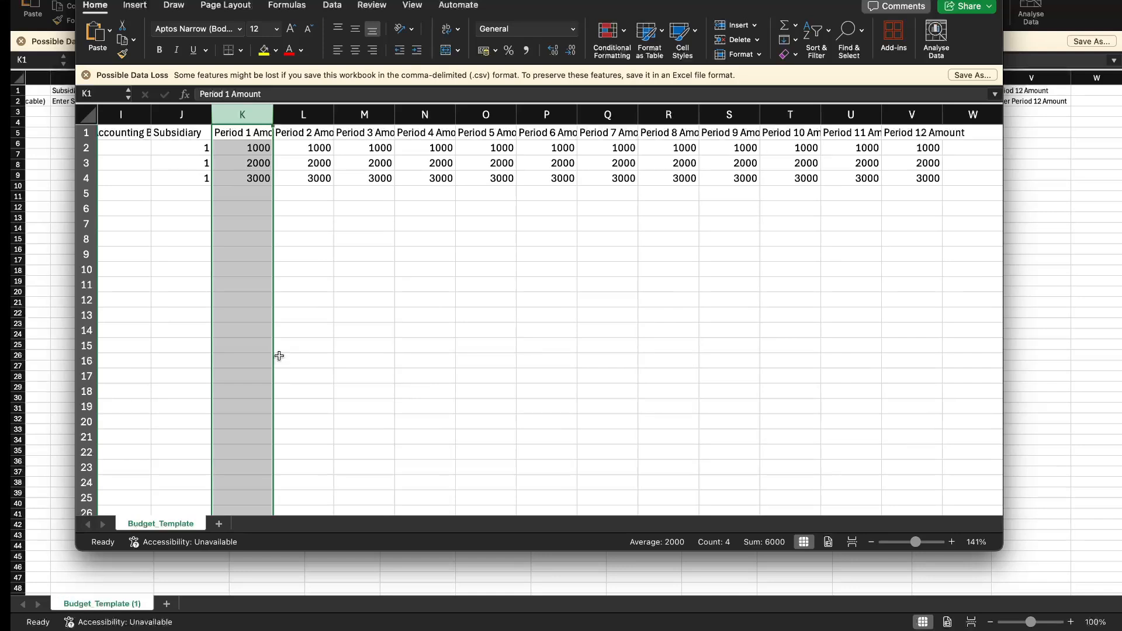
pyautogui.click(330, 269)
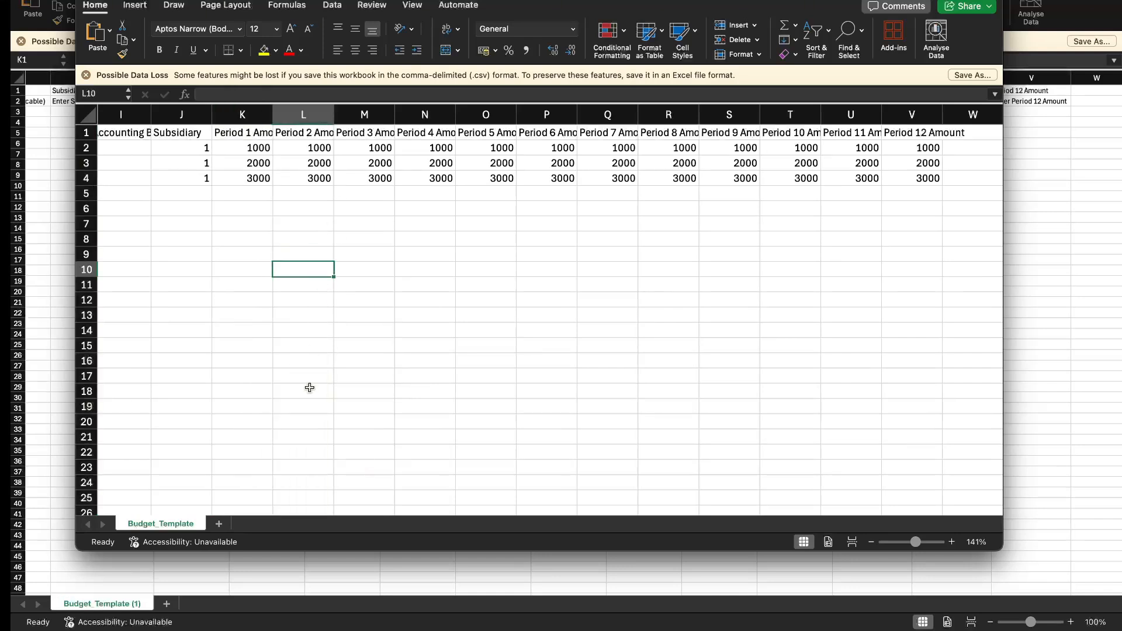
pyautogui.moveTo(775, 512); pyautogui.dragTo(572, 511)
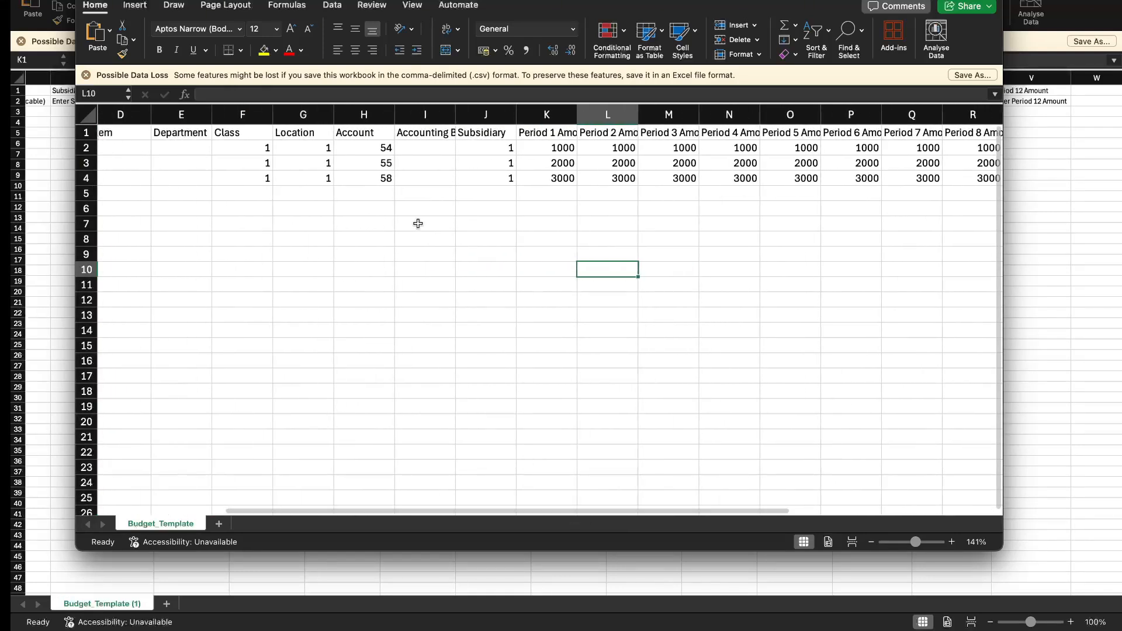
pyautogui.click(376, 163)
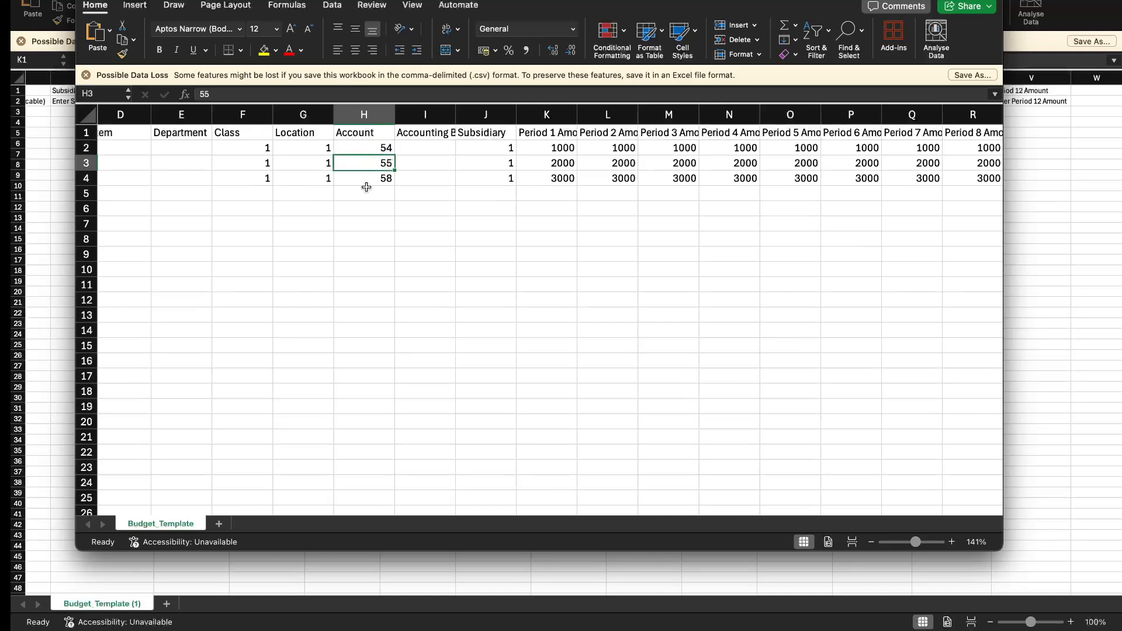
pyautogui.click(365, 176)
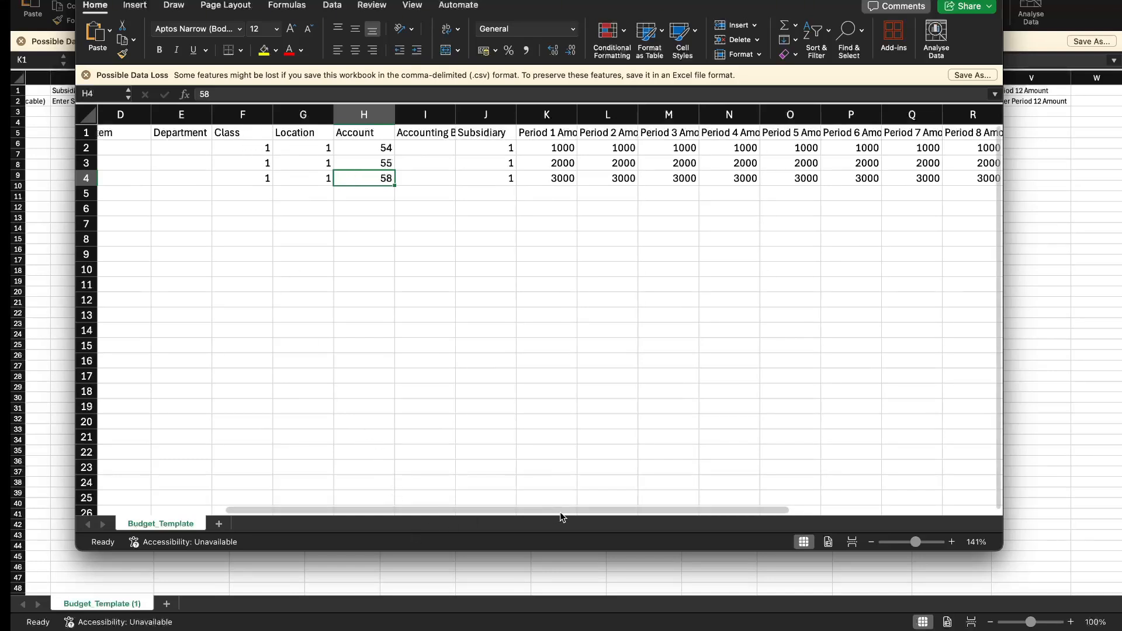
pyautogui.moveTo(560, 512); pyautogui.dragTo(310, 508)
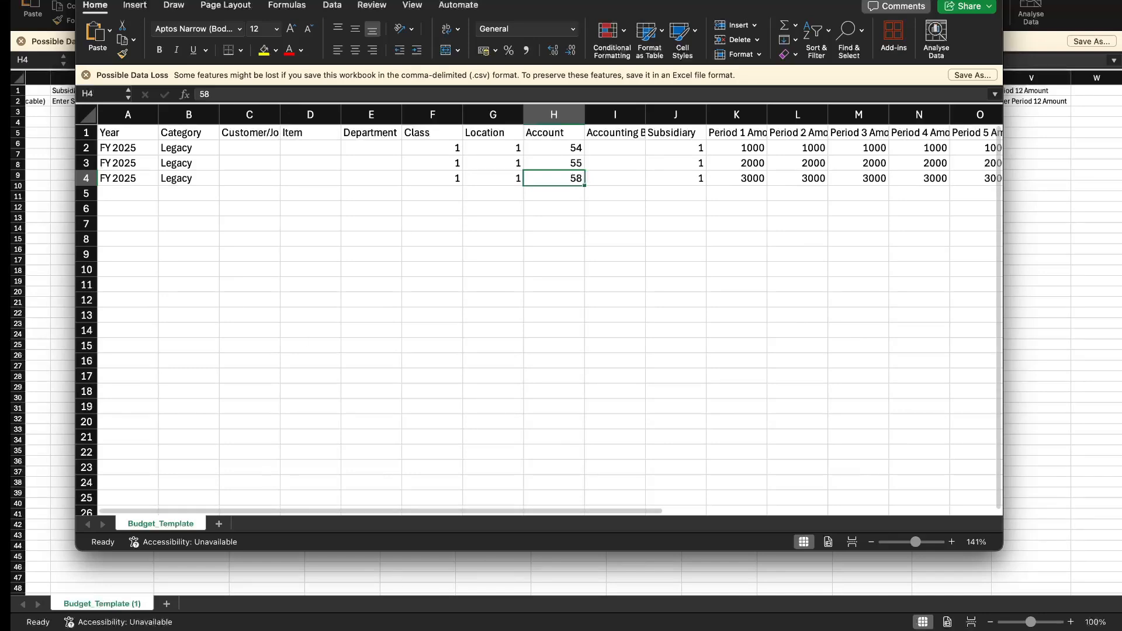
pyautogui.hotkey('ctrl', 'Right')
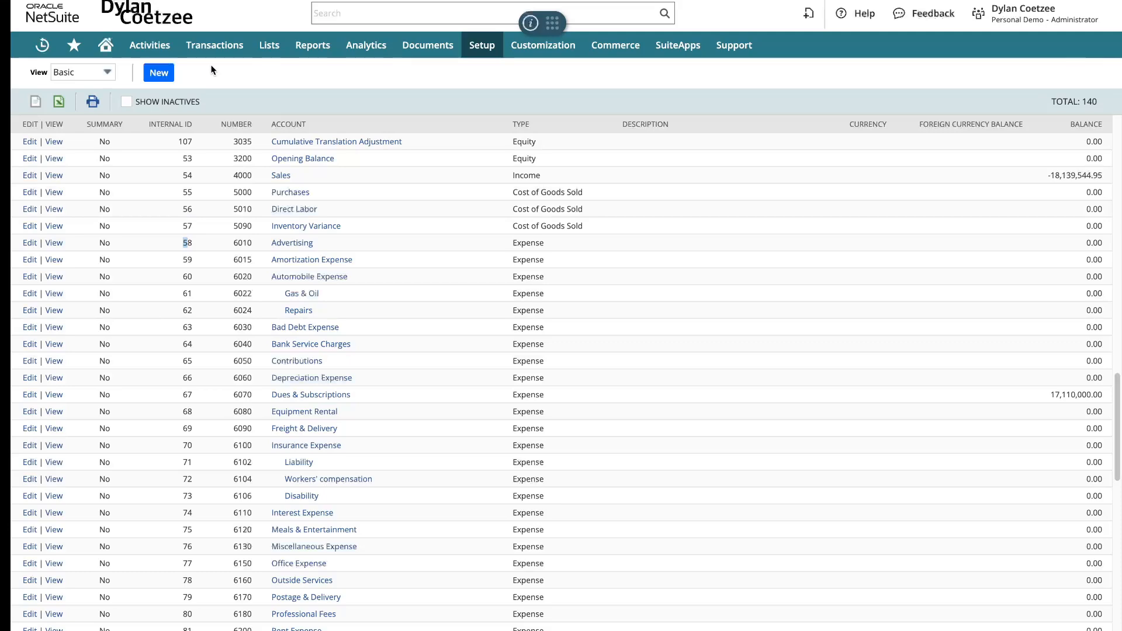
# Step: Start a budget import in NetSuite with Budget_Template.csv as the CSV file and continue to the field mapping
pyautogui.moveTo(218, 46)
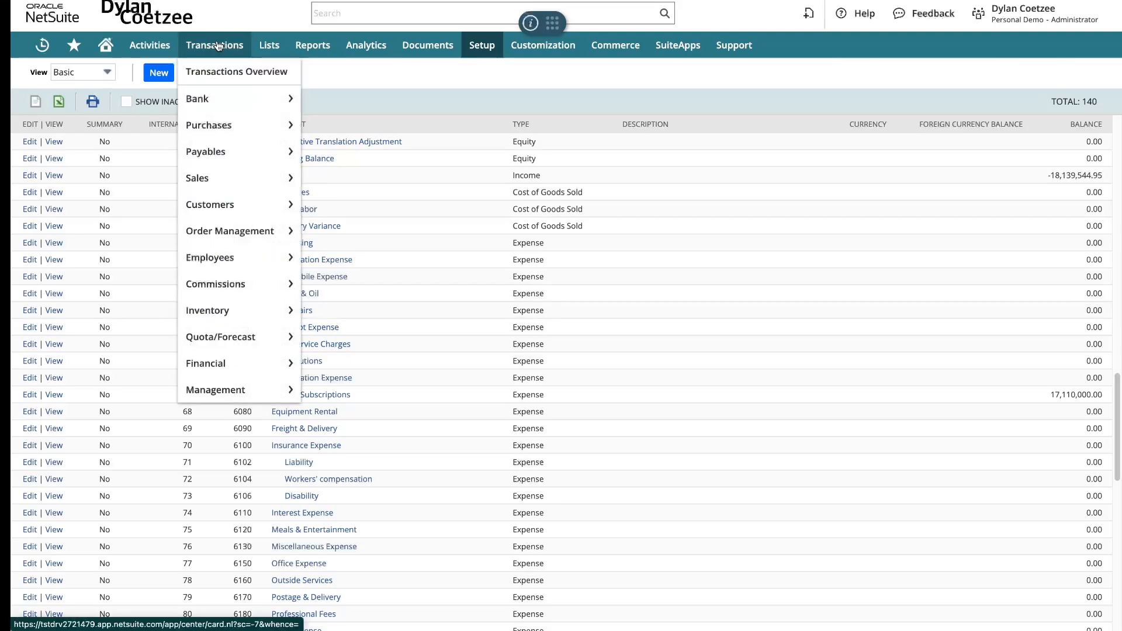
pyautogui.moveTo(226, 363)
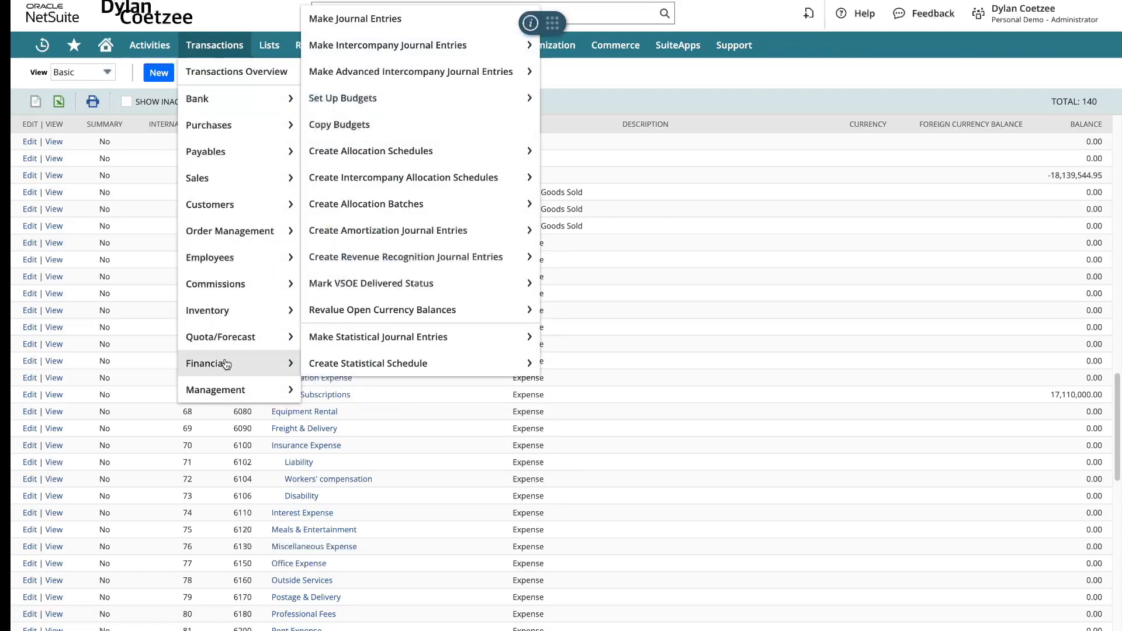
pyautogui.moveTo(361, 96)
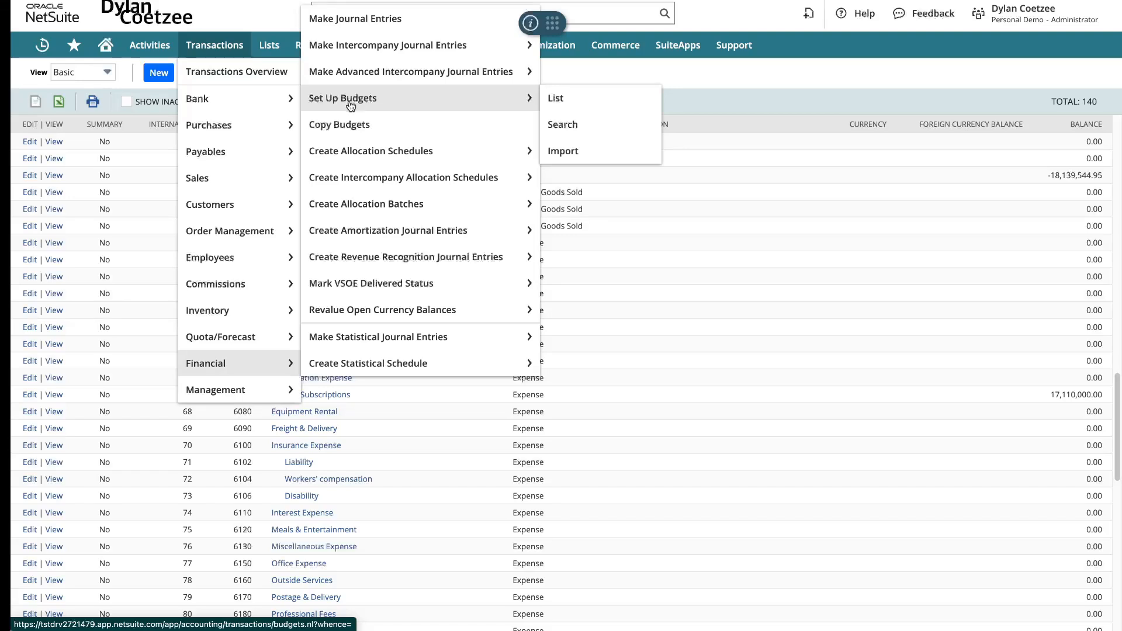
pyautogui.click(594, 149)
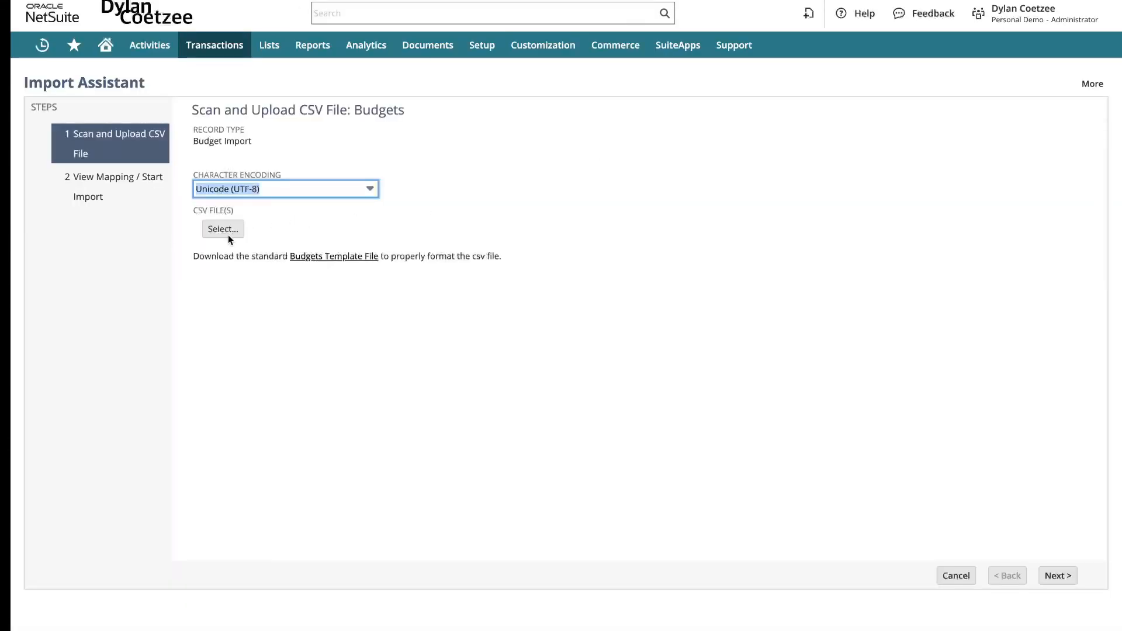
pyautogui.click(223, 229)
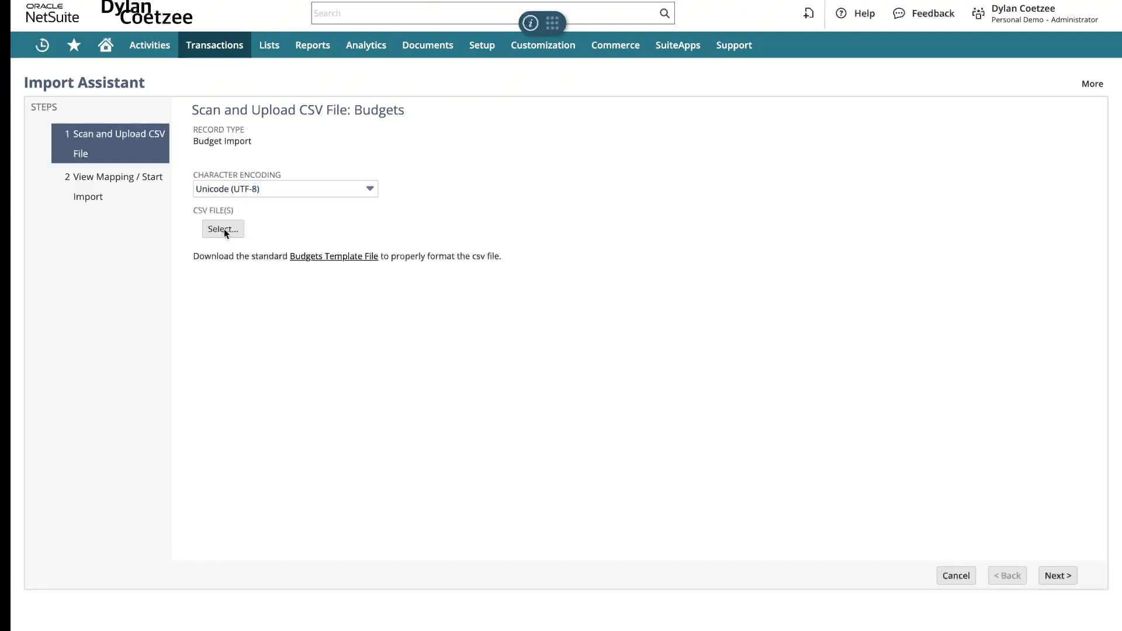
pyautogui.click(1079, 426)
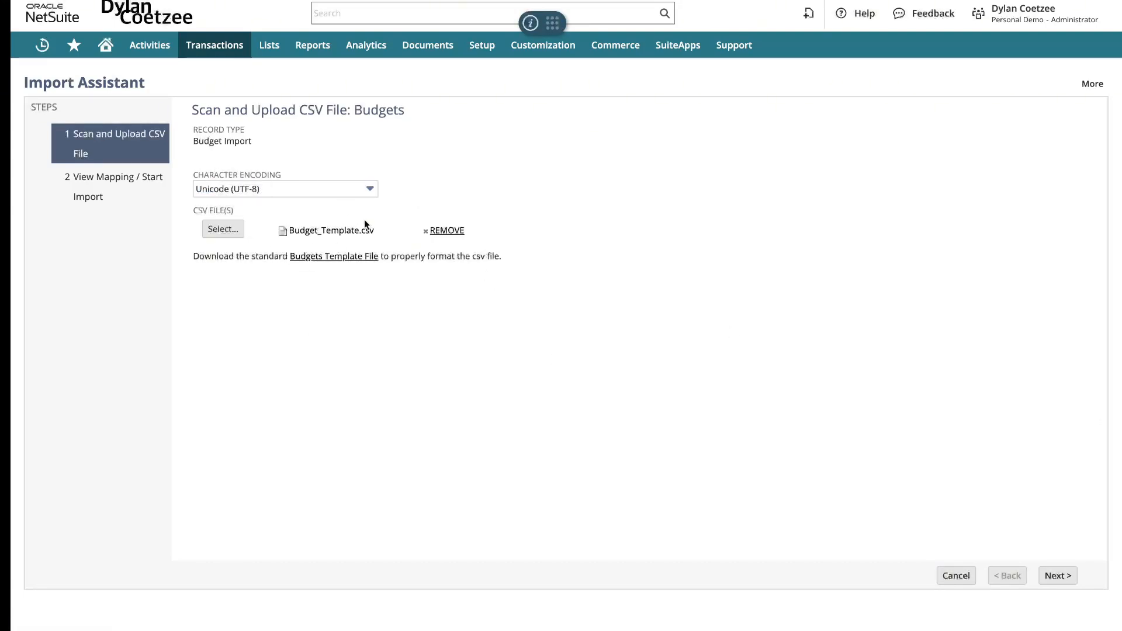
pyautogui.click(1058, 576)
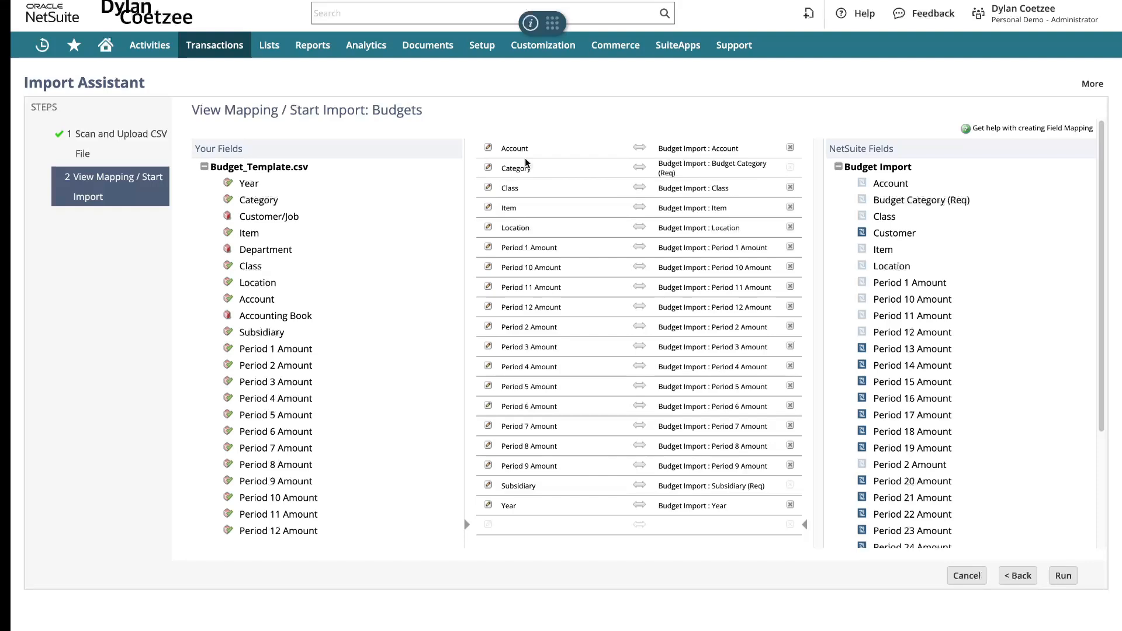
# Step: Set the reference type of the Account field mapping to Internal ID
pyautogui.click(489, 151)
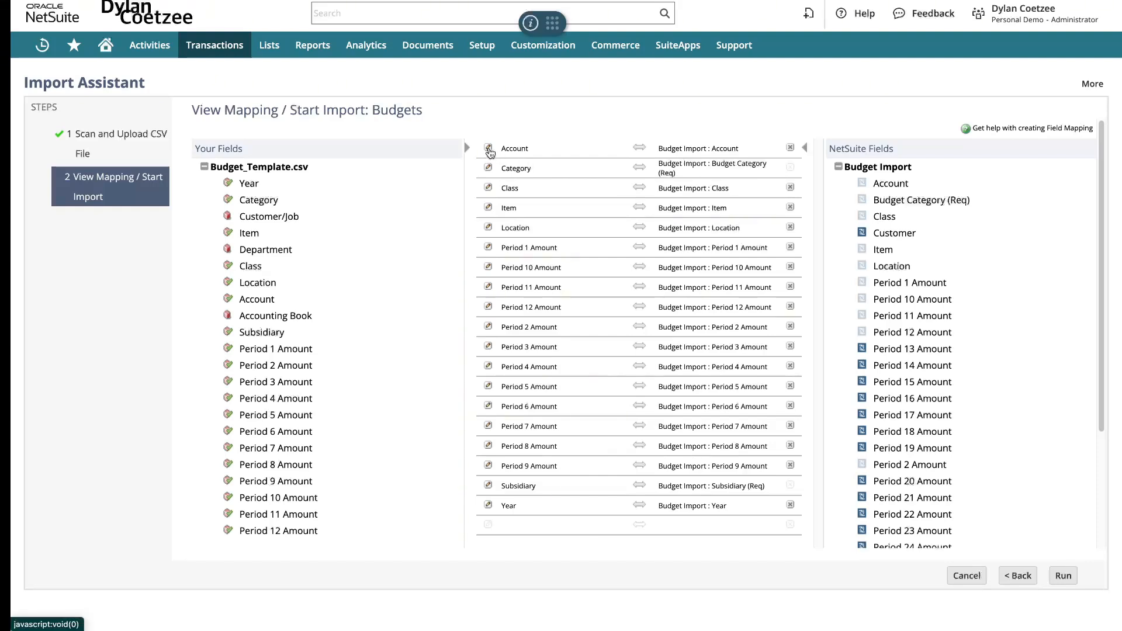
pyautogui.click(490, 151)
pyautogui.click(689, 288)
pyautogui.click(488, 151)
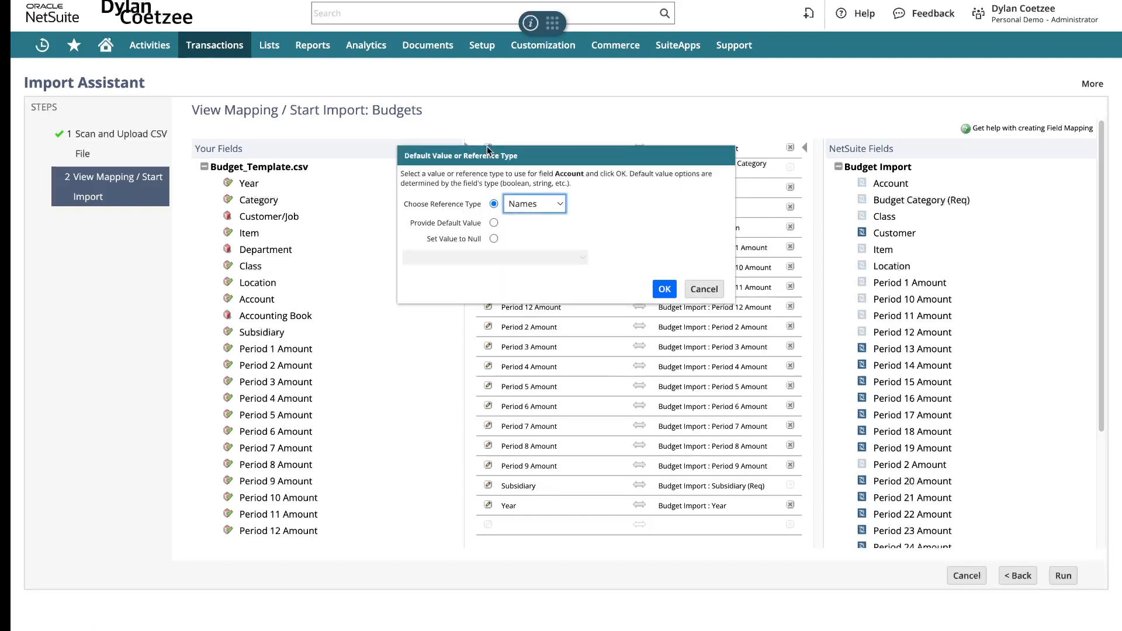
pyautogui.click(558, 205)
pyautogui.click(425, 168)
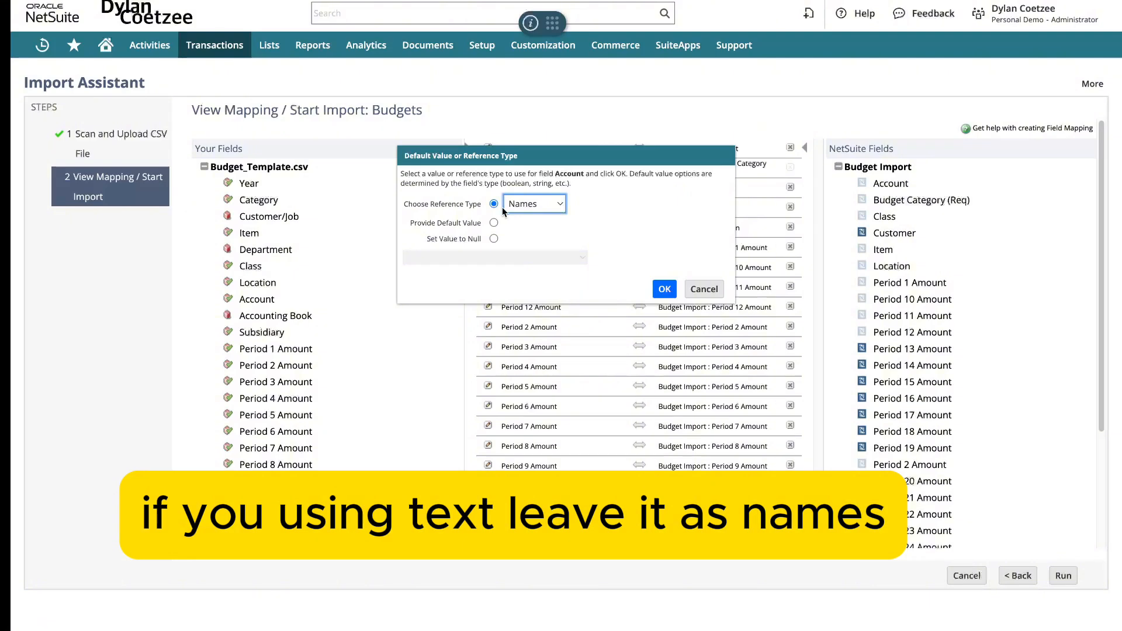
pyautogui.click(541, 204)
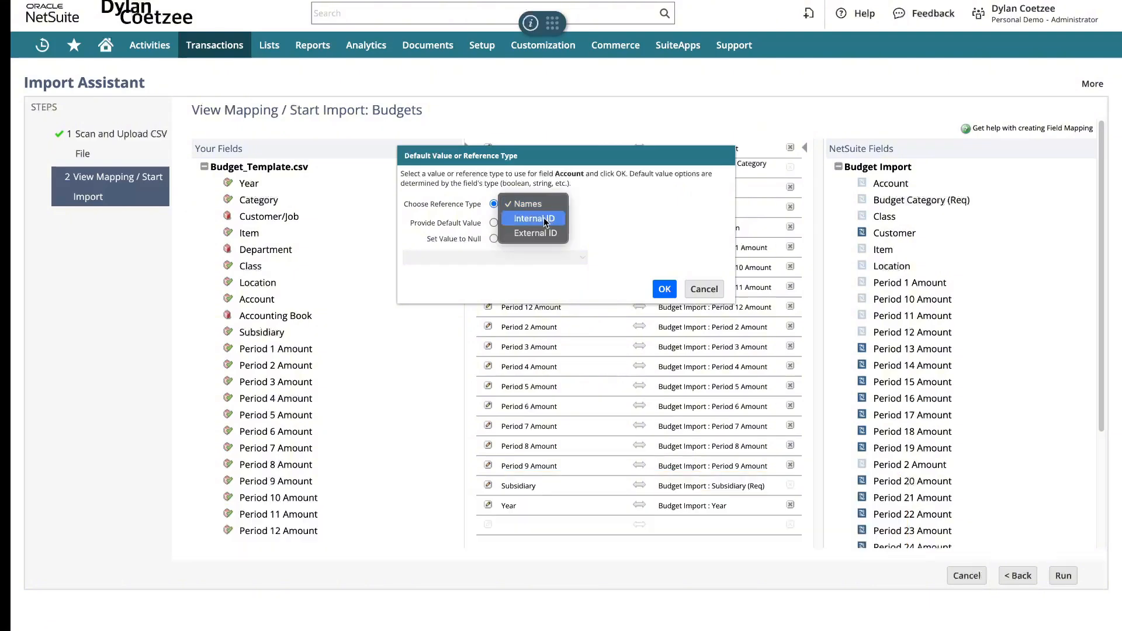
pyautogui.click(543, 220)
pyautogui.click(665, 289)
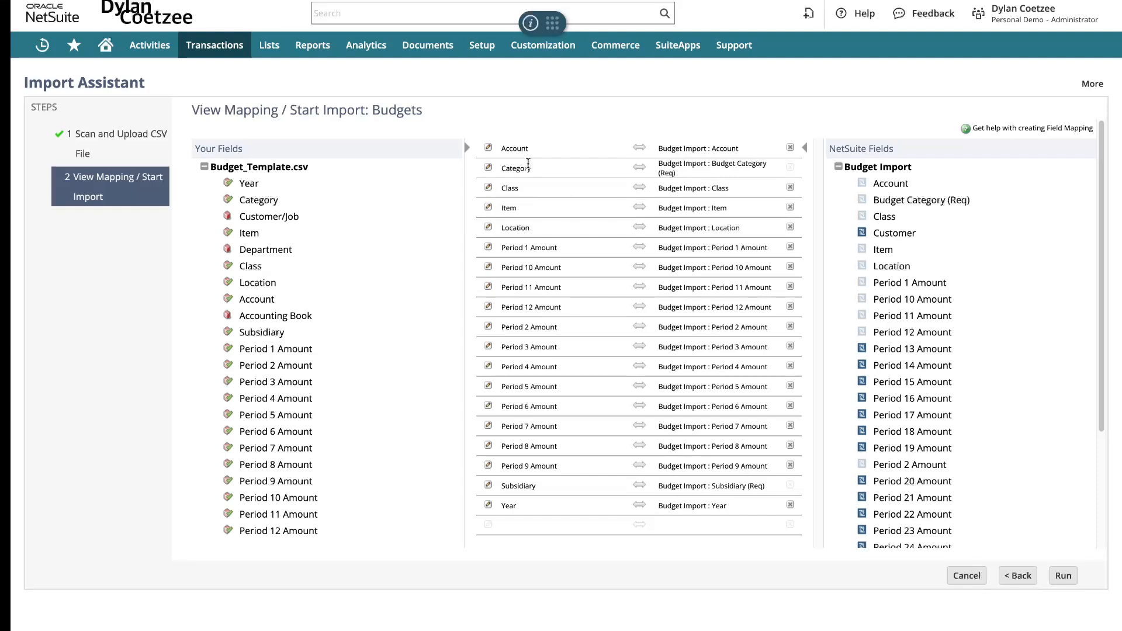
# Step: Keep Names as the reference type for the Category mapping and set the Class mapping's reference type to Internal ID
pyautogui.click(489, 169)
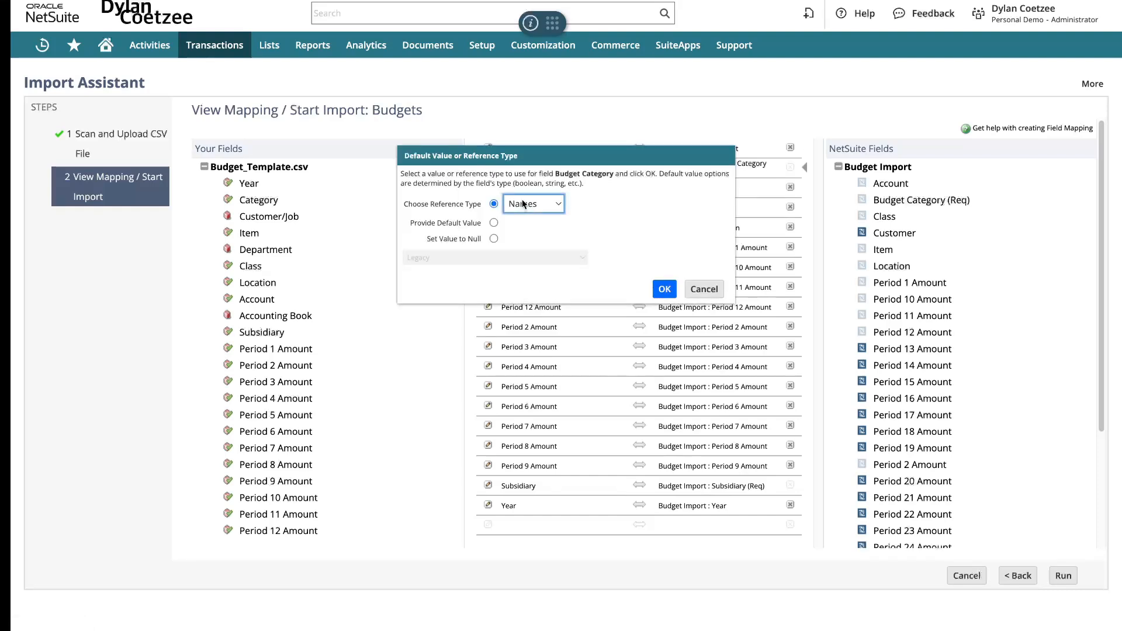
pyautogui.click(665, 289)
pyautogui.click(489, 190)
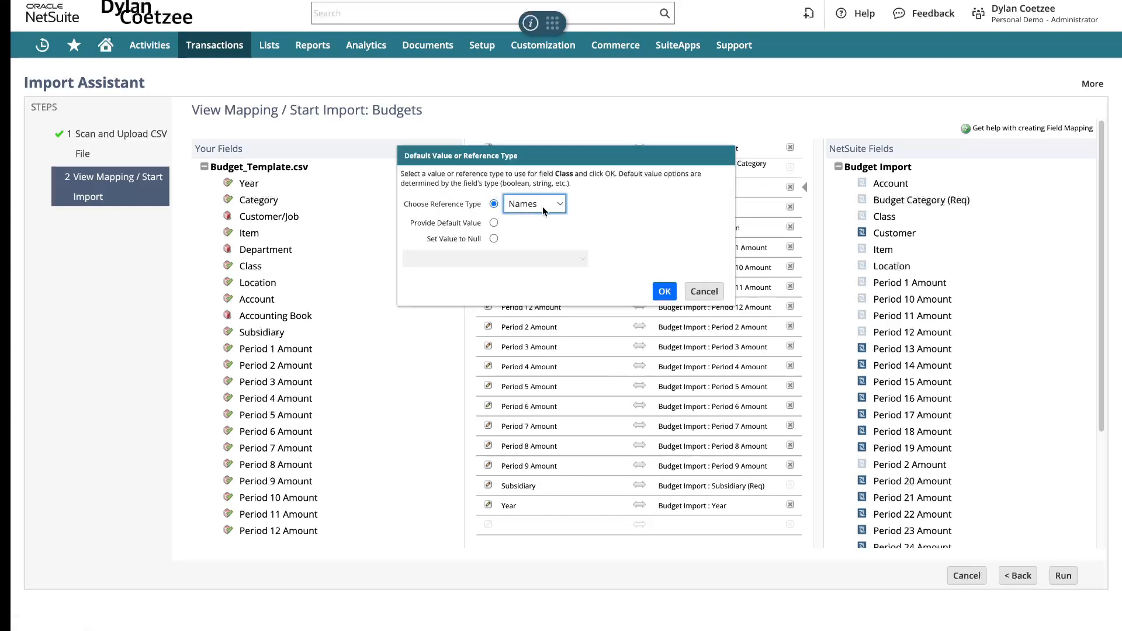
pyautogui.click(540, 205)
pyautogui.click(546, 219)
pyautogui.click(665, 290)
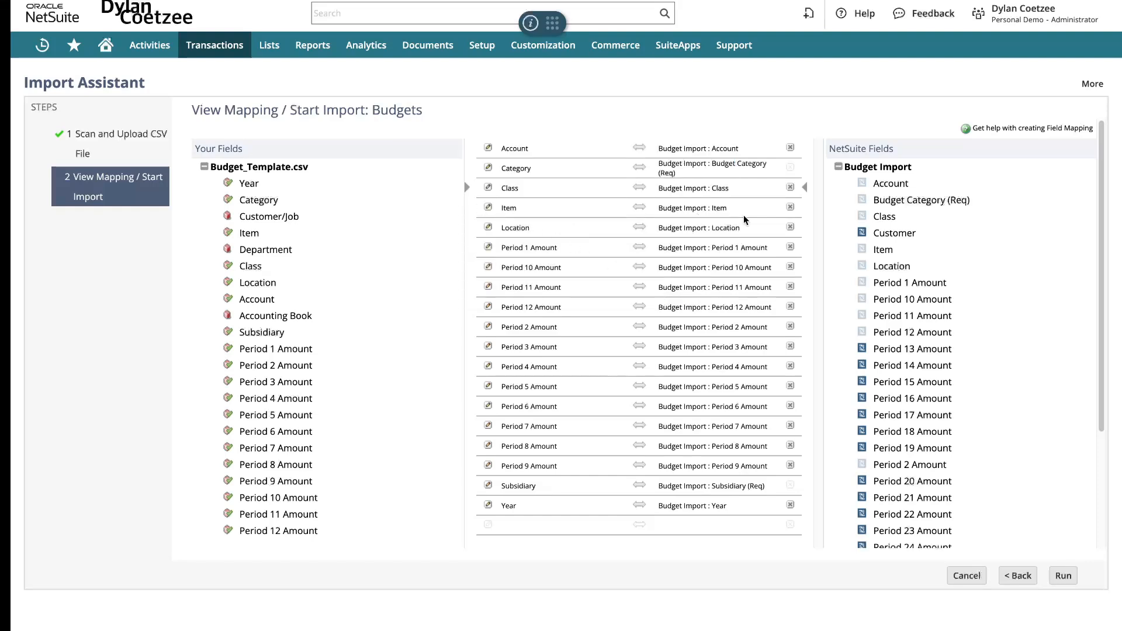
# Step: Remove the Item field mapping and set the Location mapping's reference type to Internal ID
pyautogui.click(790, 208)
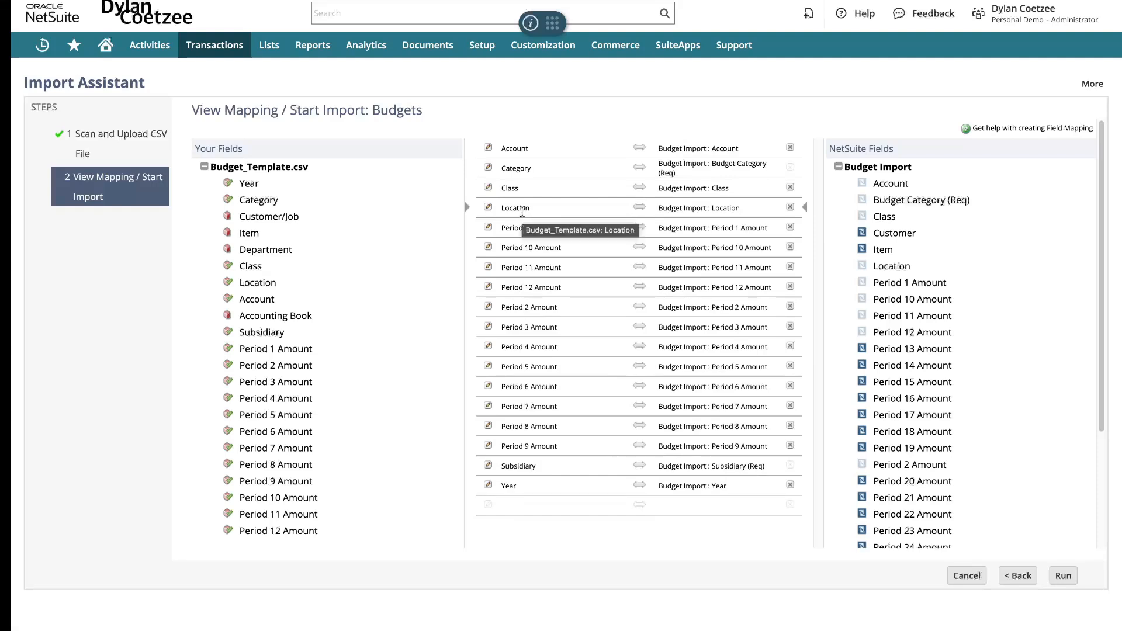
pyautogui.click(488, 208)
pyautogui.click(551, 204)
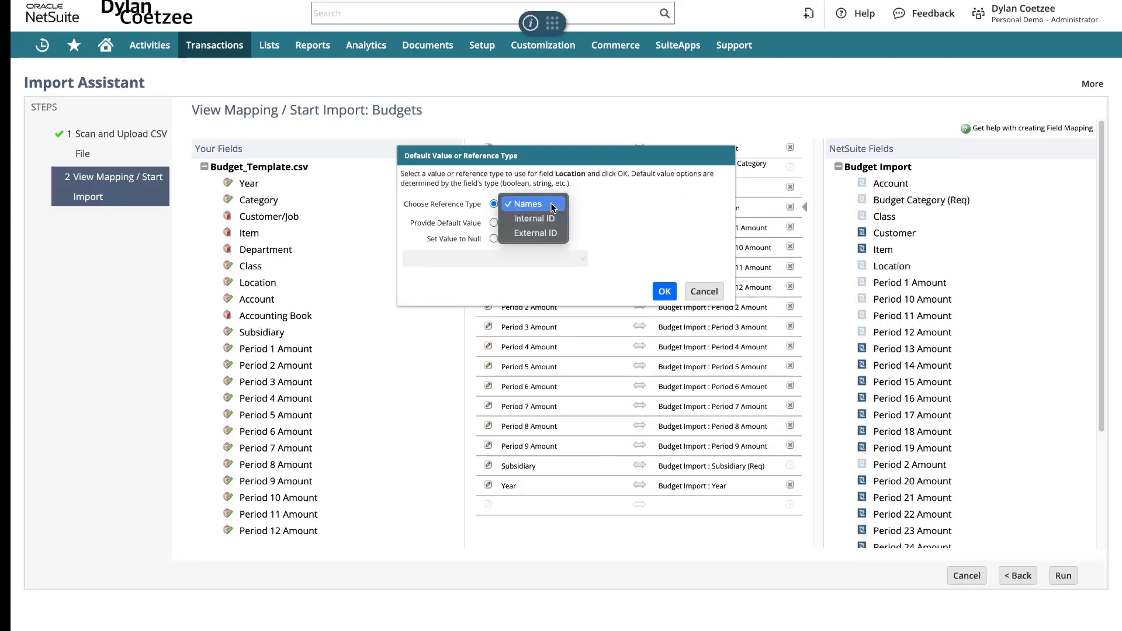
pyautogui.click(549, 218)
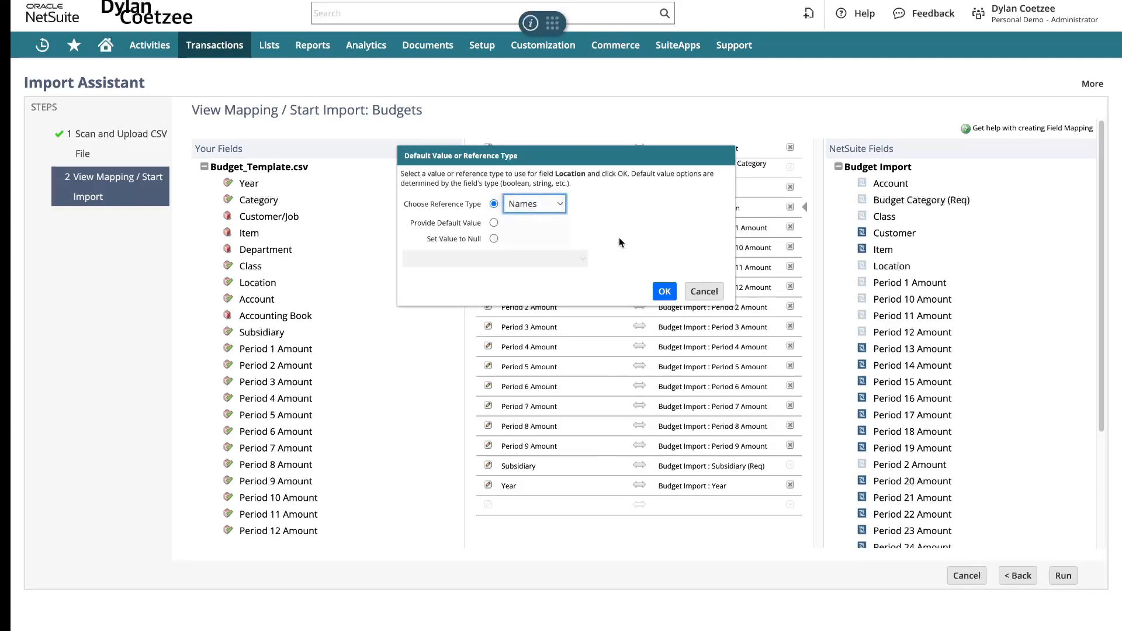
pyautogui.click(664, 291)
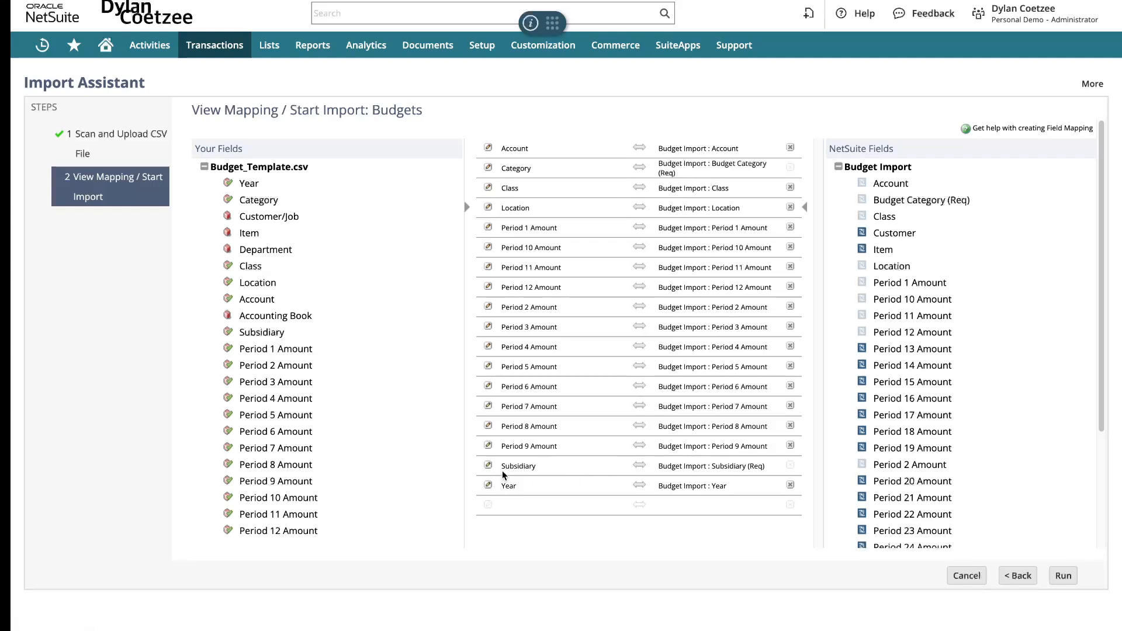
# Step: Set the reference type of the Subsidiary field mapping to Internal ID
pyautogui.click(487, 466)
pyautogui.click(554, 203)
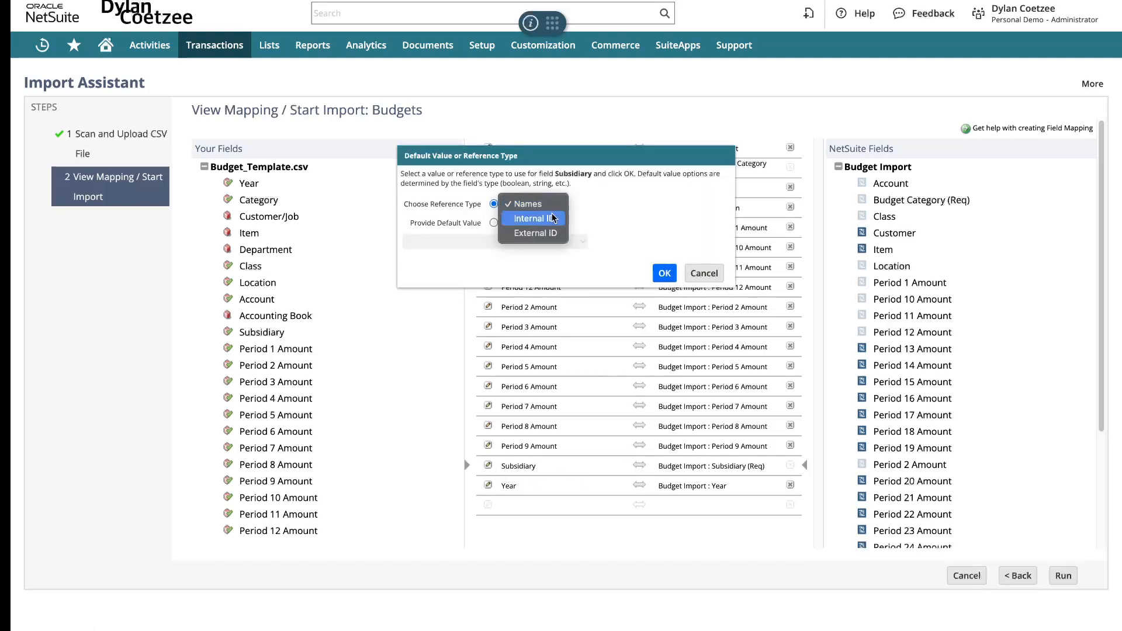
pyautogui.click(530, 221)
pyautogui.click(665, 273)
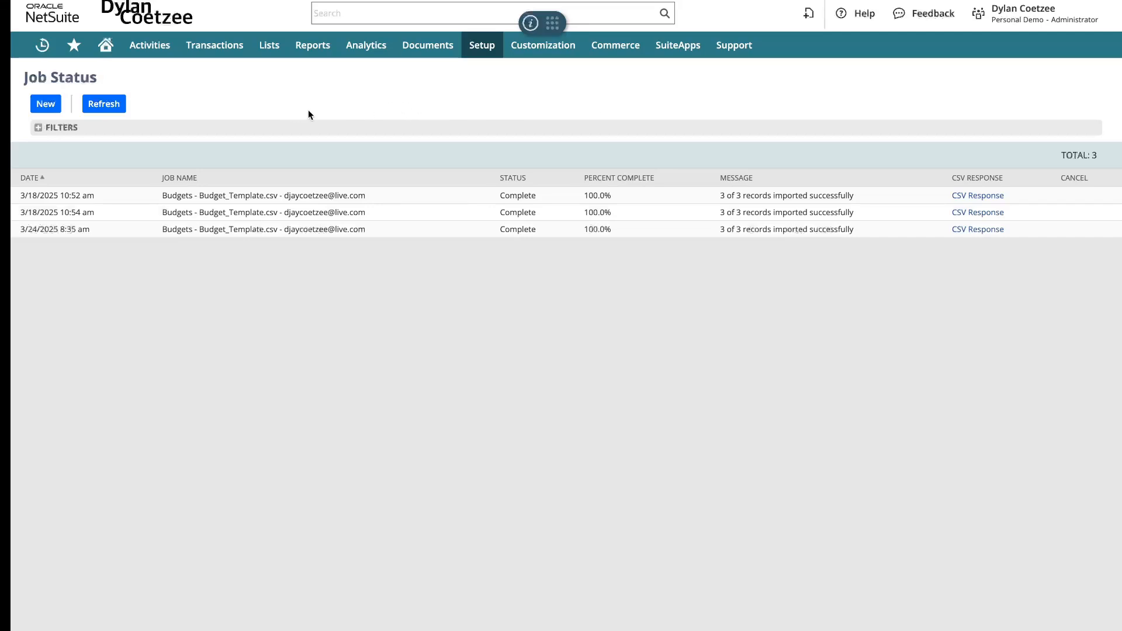
# Step: Open the Set Up Budgets page from the financial transactions
pyautogui.moveTo(217, 51)
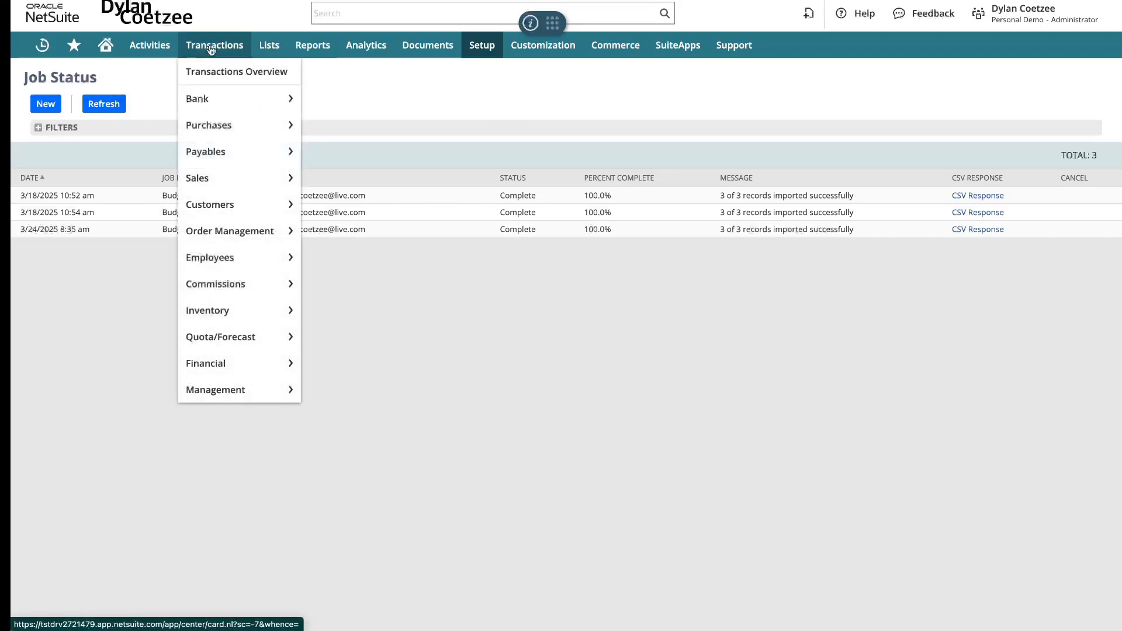
pyautogui.moveTo(209, 374)
pyautogui.moveTo(315, 374)
pyautogui.moveTo(384, 106)
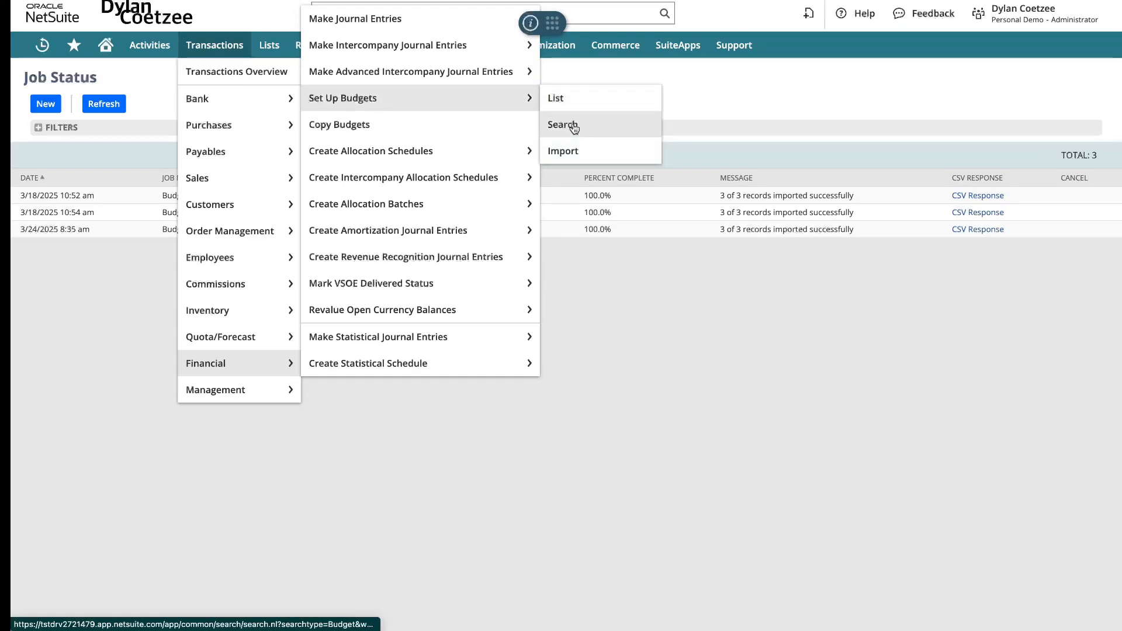
pyautogui.click(439, 105)
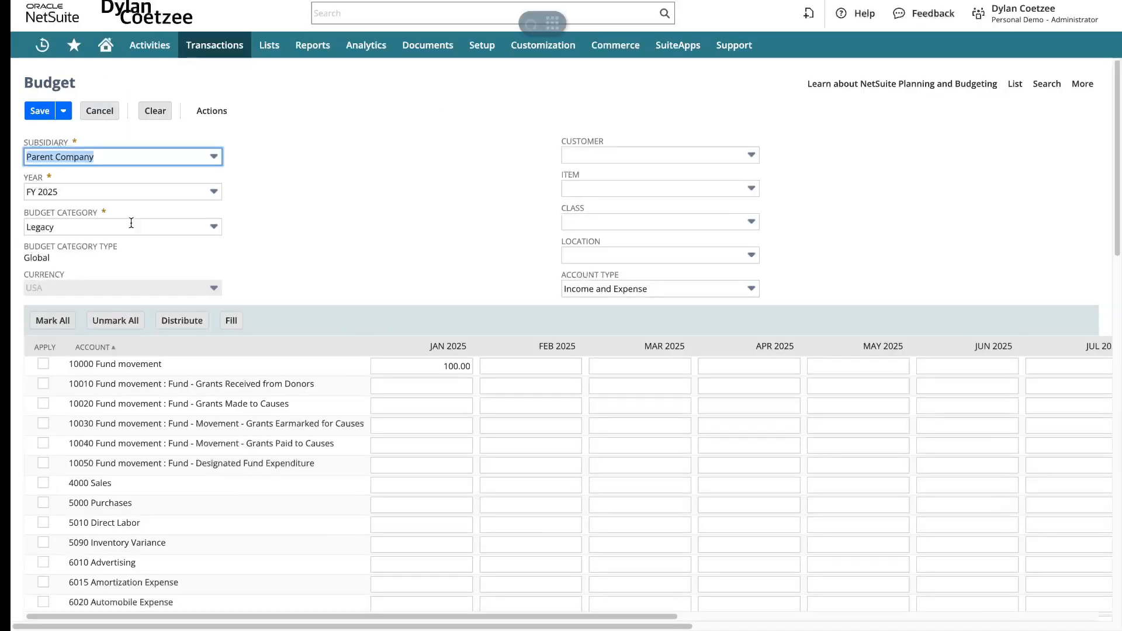
# Step: Filter the Parent Company FY 2025 Legacy budget by the Product class and Main Location
pyautogui.click(710, 189)
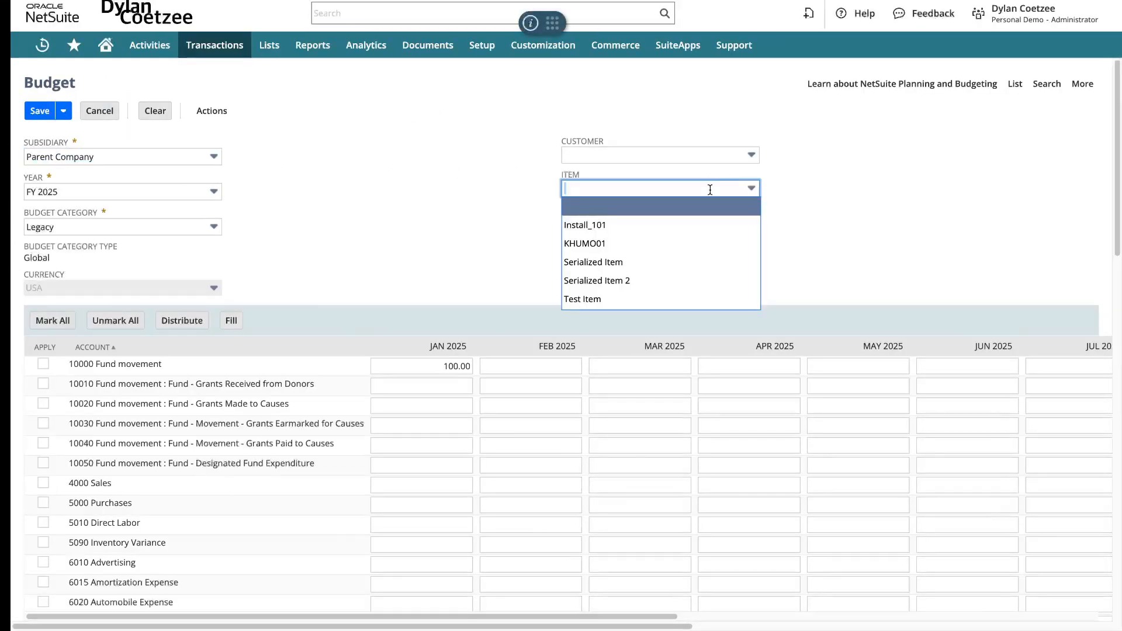
pyautogui.click(710, 189)
pyautogui.click(701, 224)
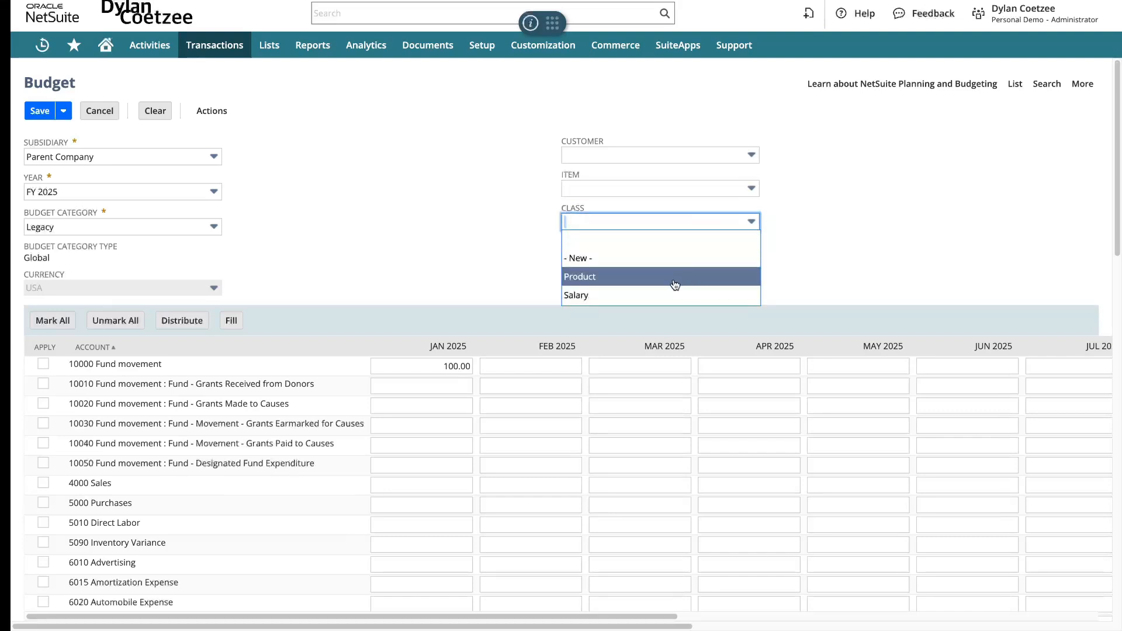
pyautogui.click(686, 281)
pyautogui.click(690, 256)
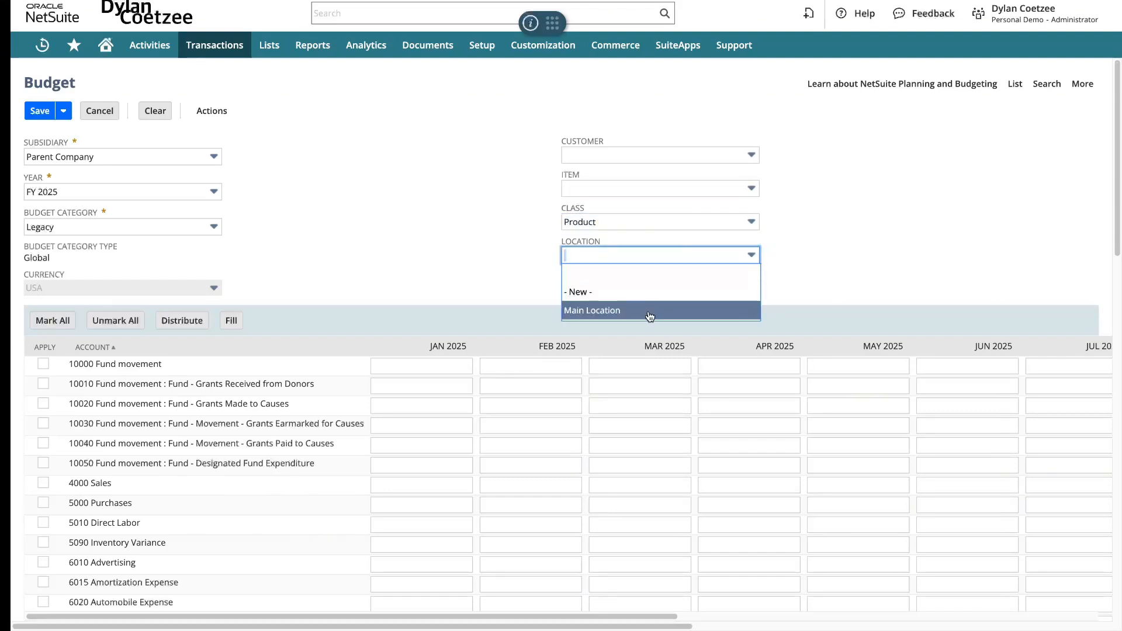
pyautogui.click(591, 313)
# Step: Examine the monthly budget amounts across the year for the accounts from 4000 Sales through 6010 Advertising
pyautogui.scroll(-3, 435, 237)
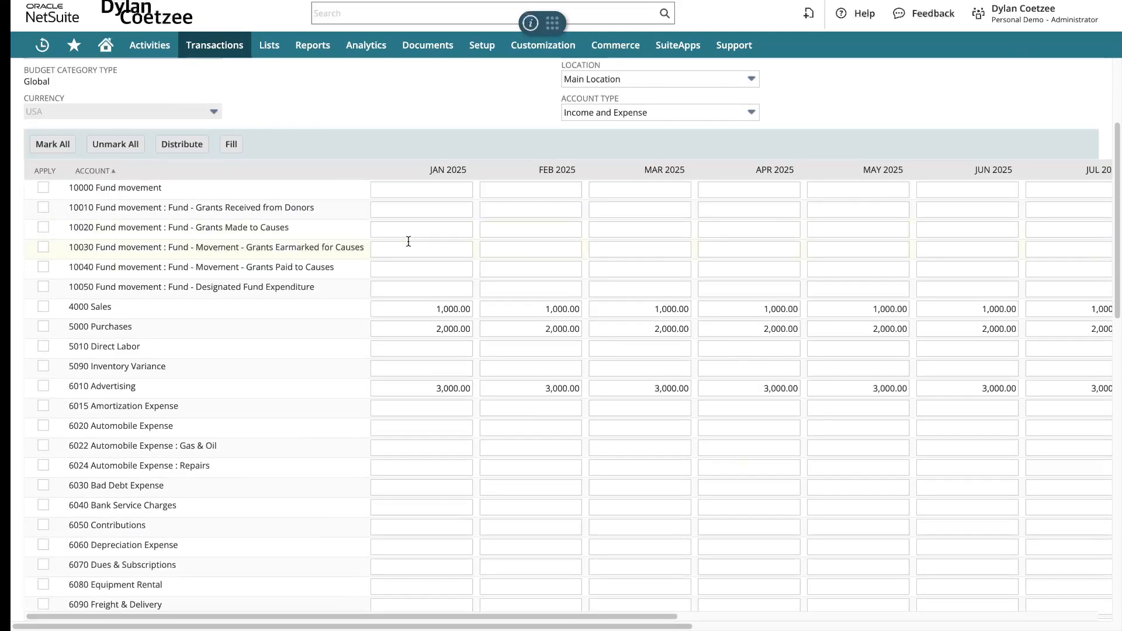
pyautogui.moveTo(72, 308); pyautogui.dragTo(1115, 389)
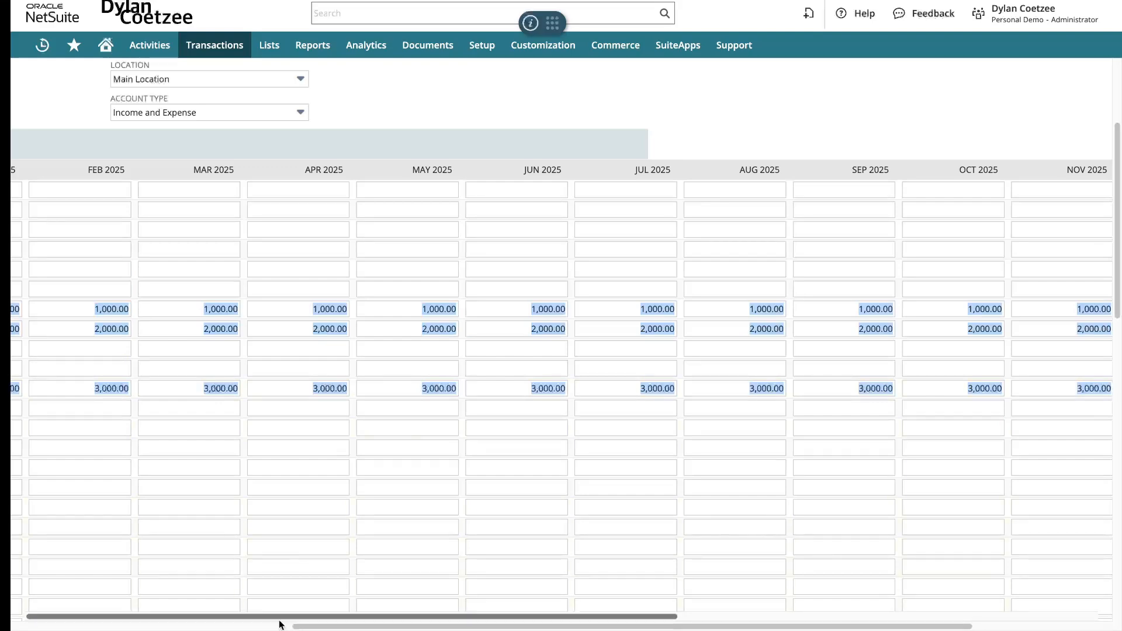
pyautogui.moveTo(330, 626); pyautogui.dragTo(50, 628)
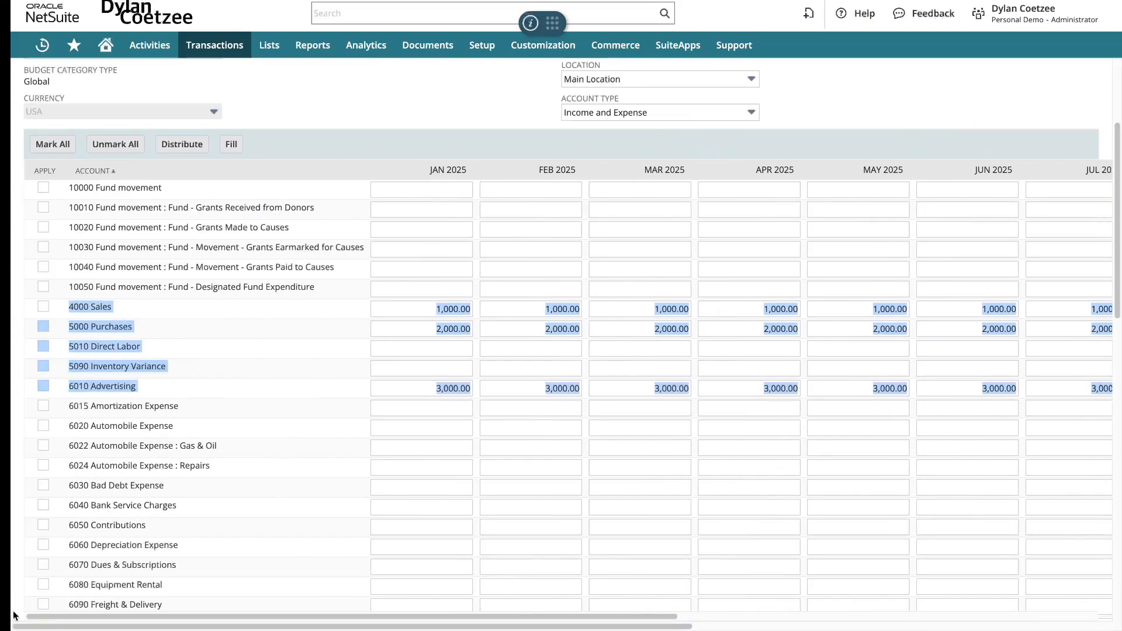
pyautogui.click(433, 110)
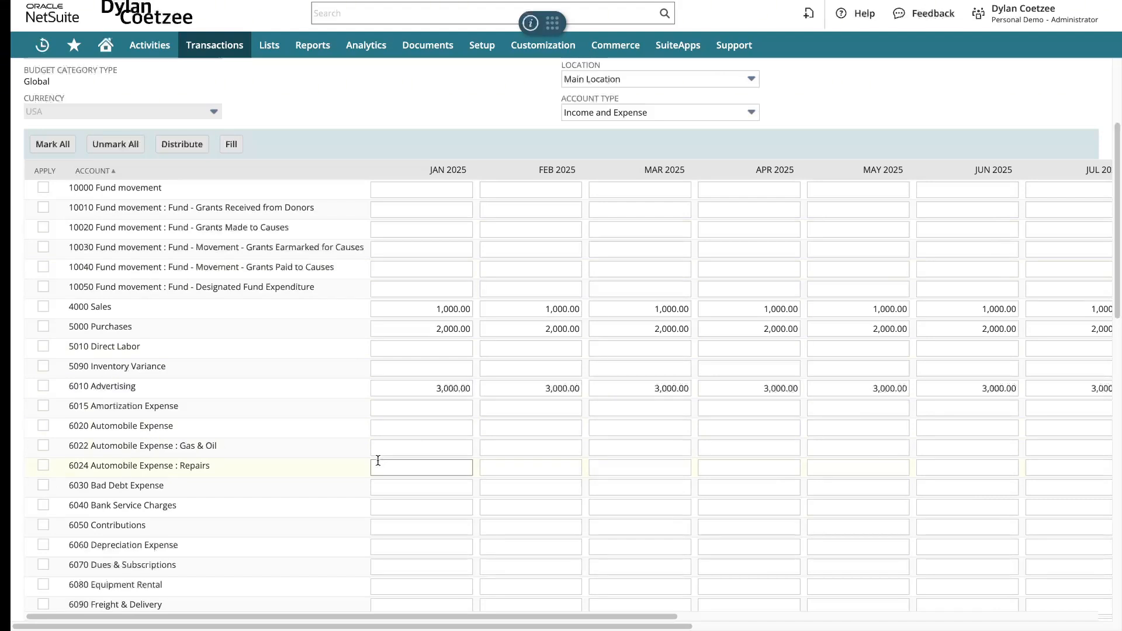
# Step: Search globally for "budget vs actual" and review the rows of the Budget vs. Actual report
pyautogui.click(432, 11)
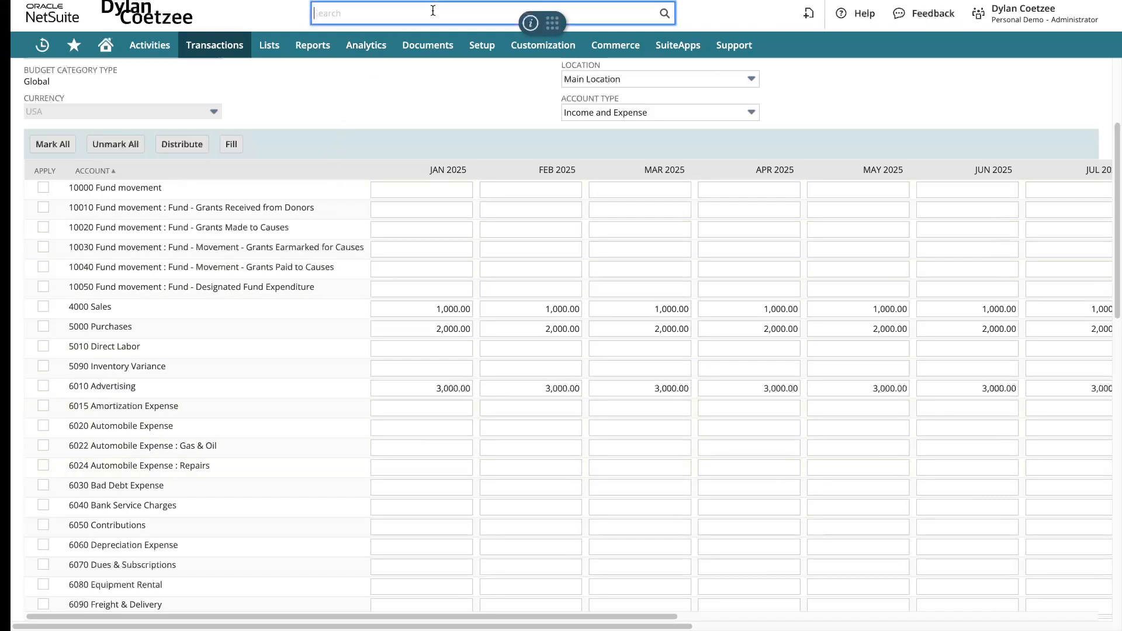
pyautogui.write('budget vs')
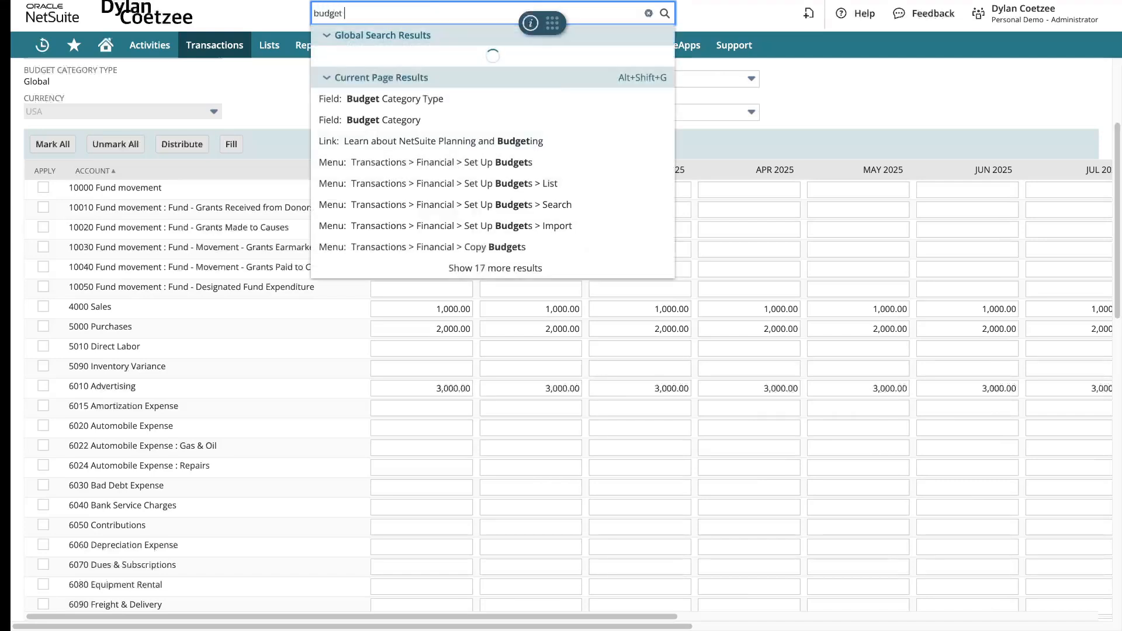
pyautogui.write(' actual')
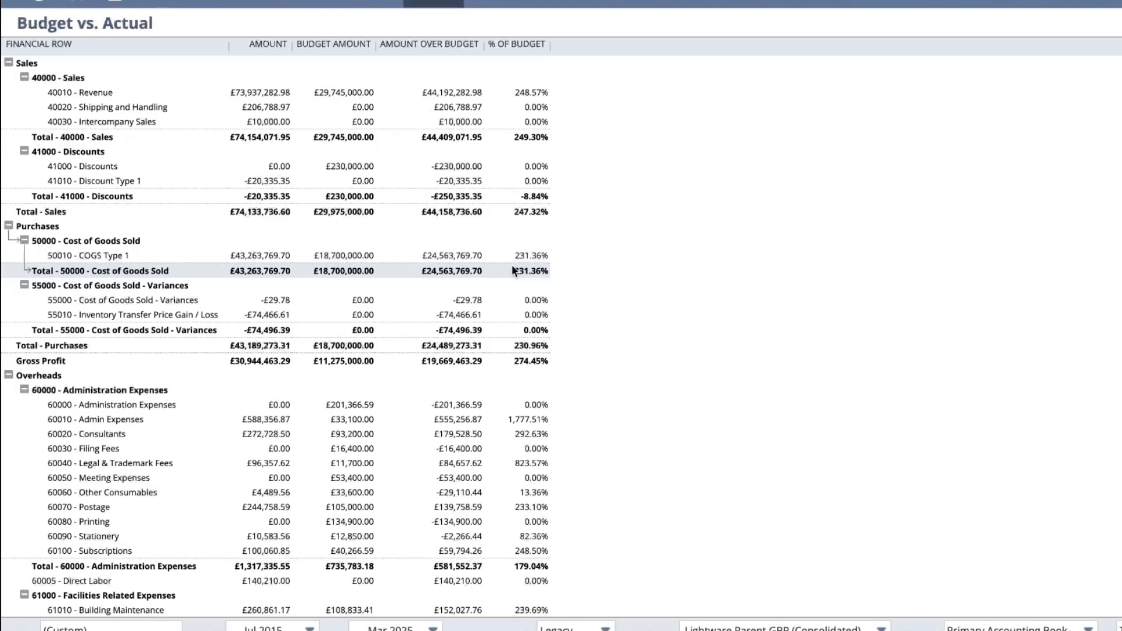
pyautogui.scroll(-2, 201, 414)
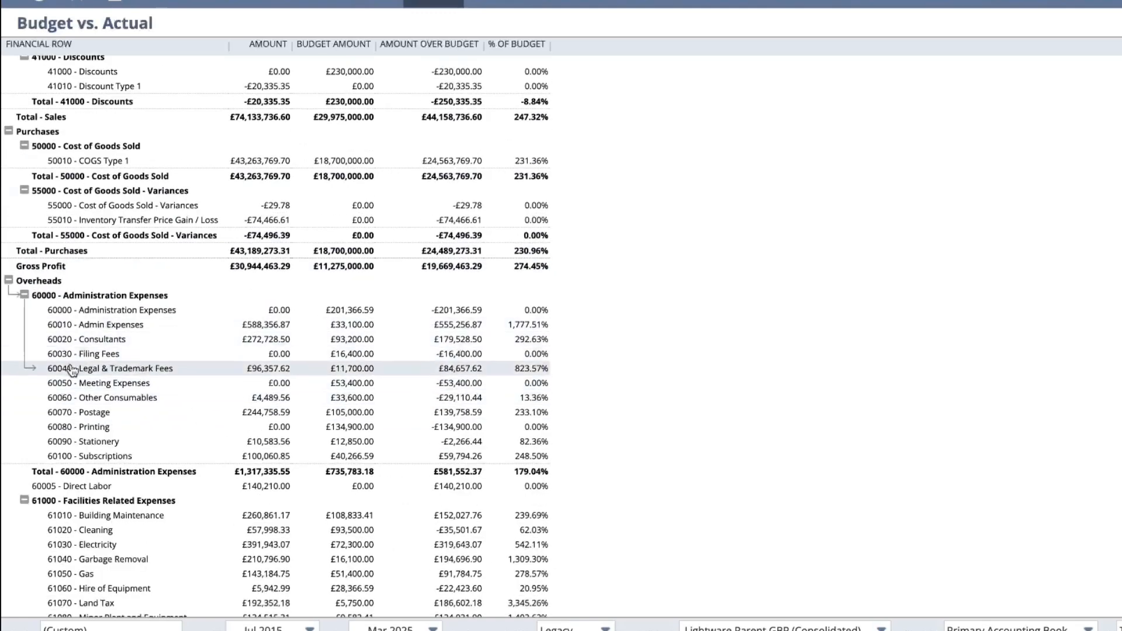